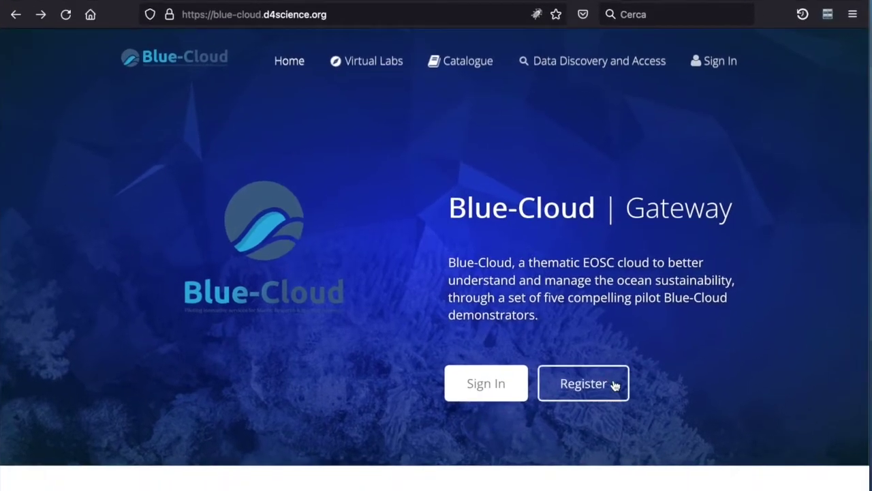
# - Open the new-user registration form from the gateway's home page and review its required fields
pyautogui.click(599, 388)
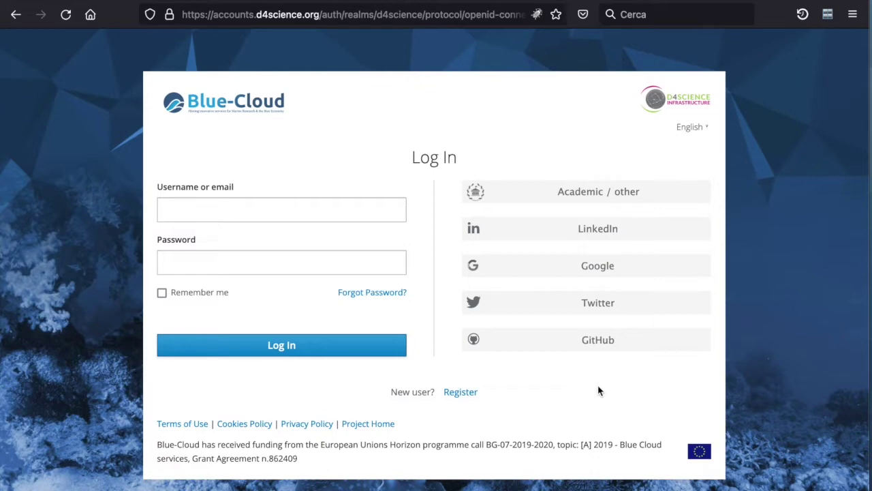
pyautogui.click(464, 392)
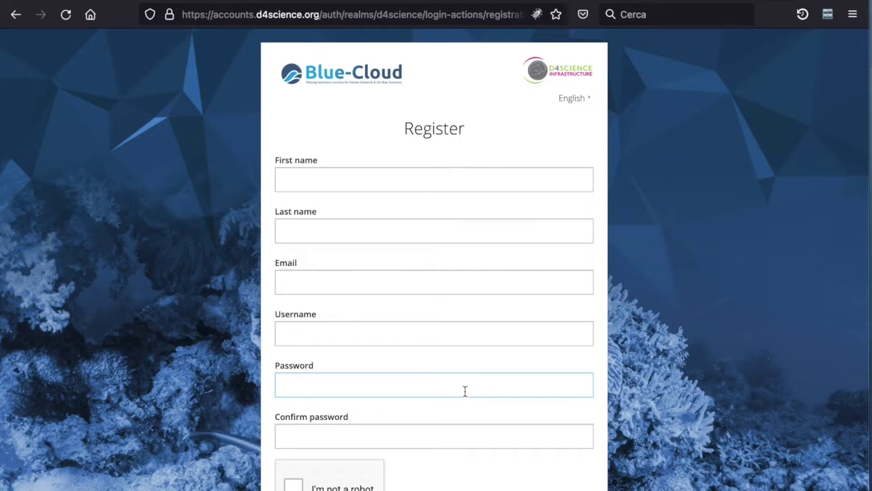
pyautogui.scroll(-1, 465, 391)
pyautogui.scroll(1, 465, 390)
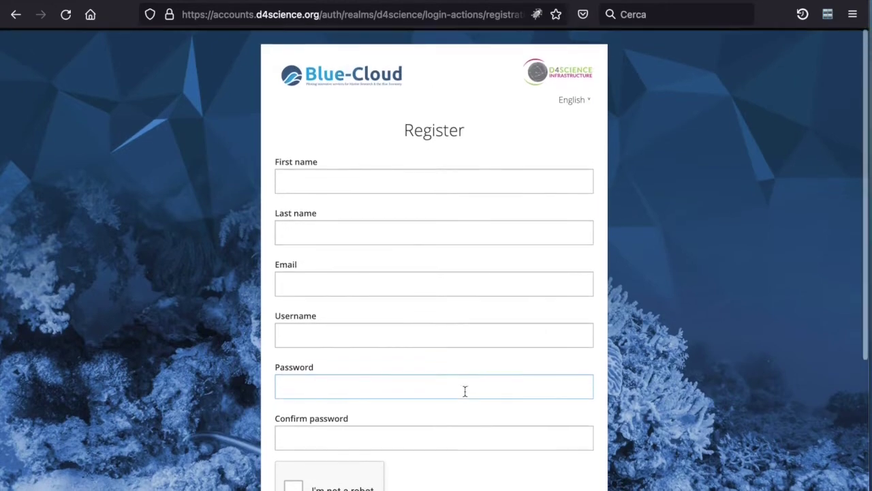
pyautogui.scroll(-5, 465, 391)
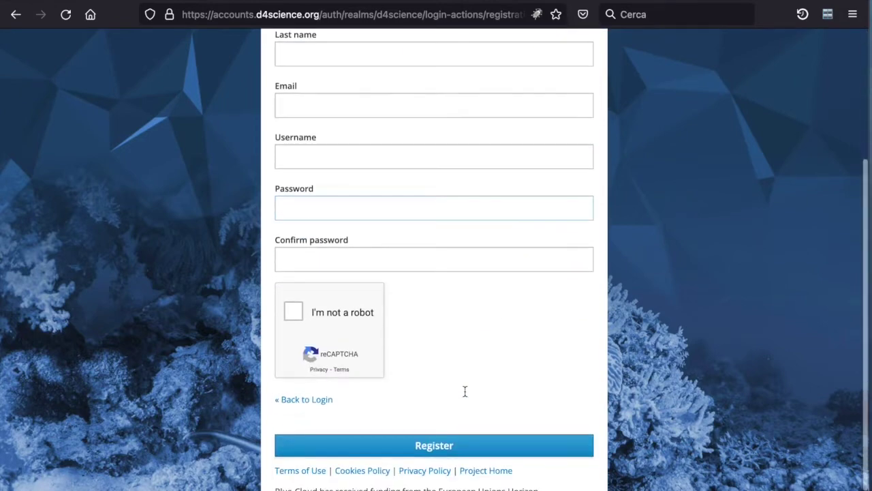
pyautogui.scroll(2, 465, 390)
pyautogui.scroll(3, 465, 391)
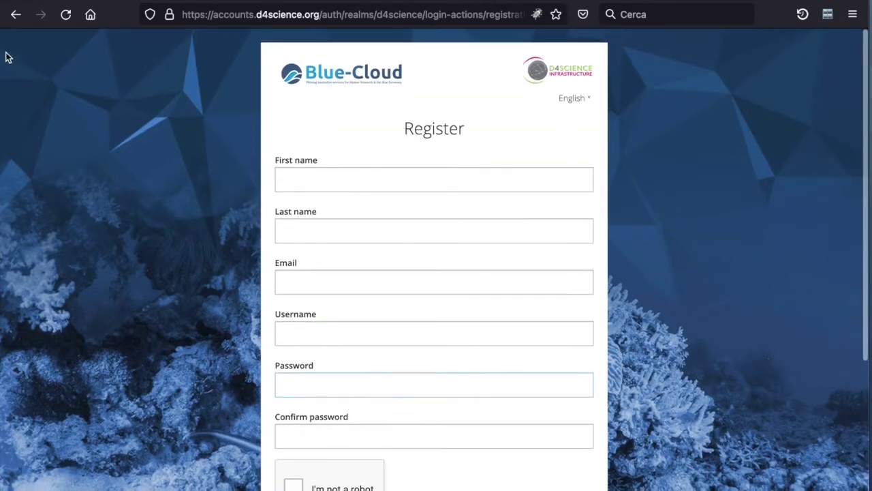
# - Return to the login page and log in to the Blue-Cloud Gateway with the existing account
pyautogui.click(16, 14)
pyautogui.click(267, 346)
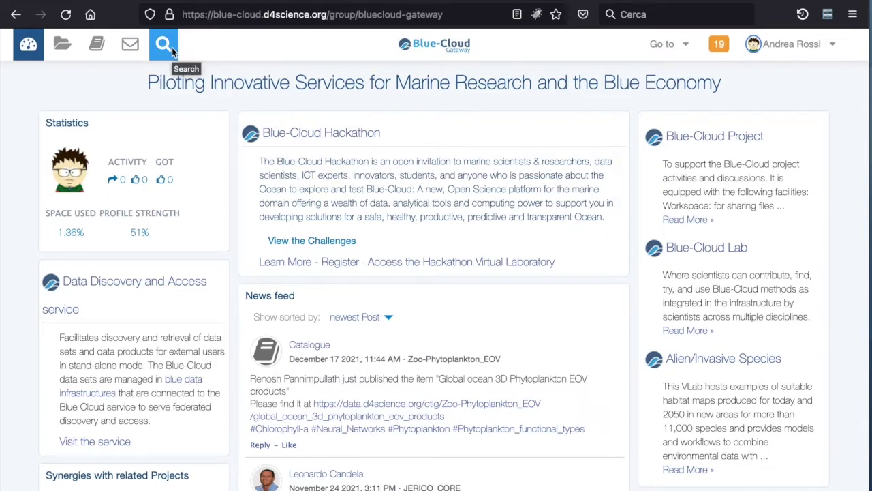
# - View the list of virtual labs the account can go to, and look through the dashboard's sections and news feed
pyautogui.click(661, 46)
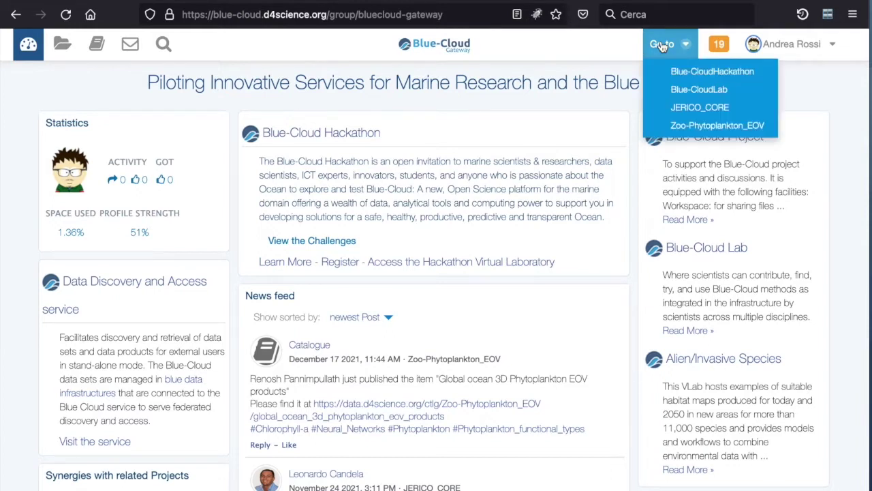
pyautogui.click(608, 116)
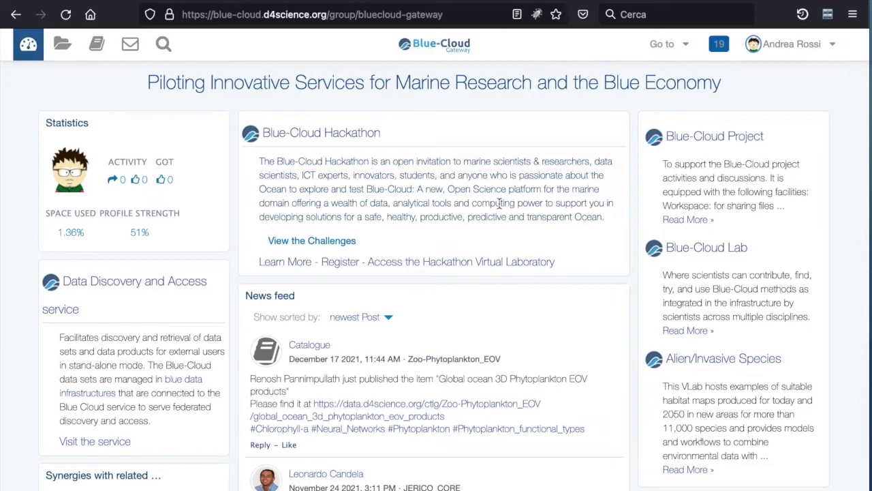
pyautogui.scroll(-1, 500, 203)
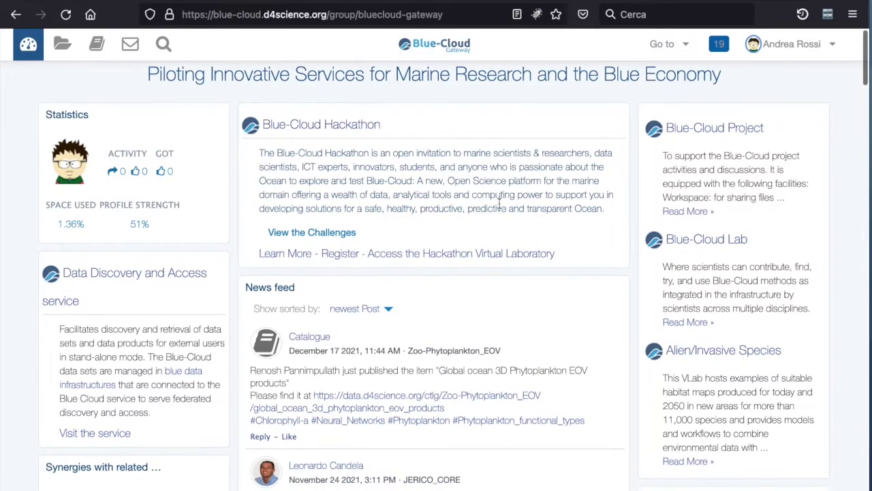
pyautogui.scroll(-3, 499, 202)
pyautogui.scroll(-4, 500, 208)
pyautogui.scroll(7, 500, 208)
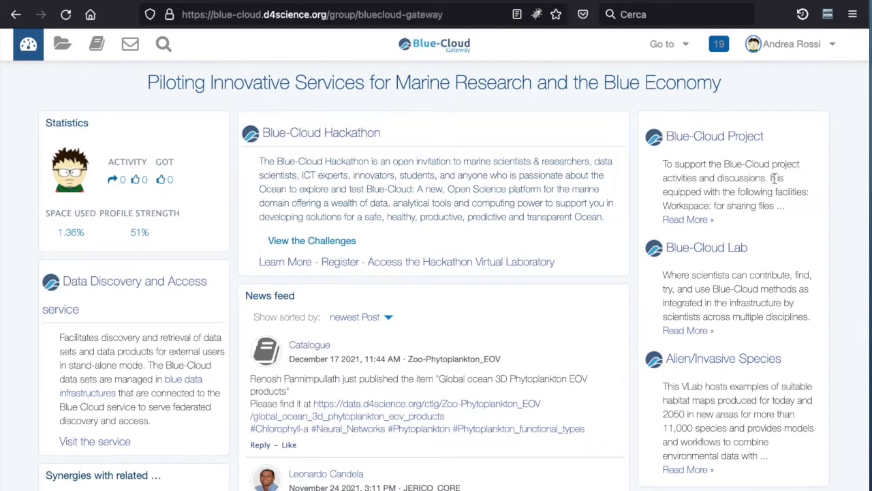
# - Dismiss the browser update notice and examine the Blue-Cloud Project, Blue-Cloud Lab and other virtual labs on the dashboard
pyautogui.scroll(-2, 768, 176)
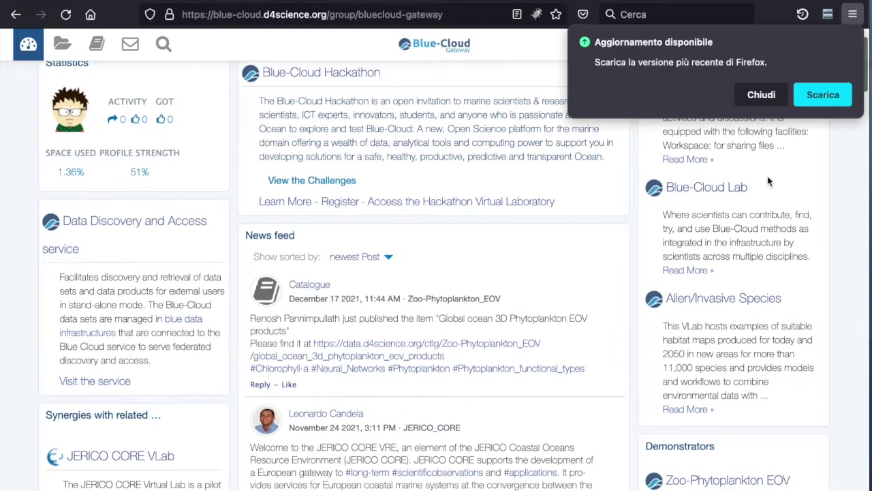
pyautogui.click(763, 94)
pyautogui.scroll(-1, 767, 109)
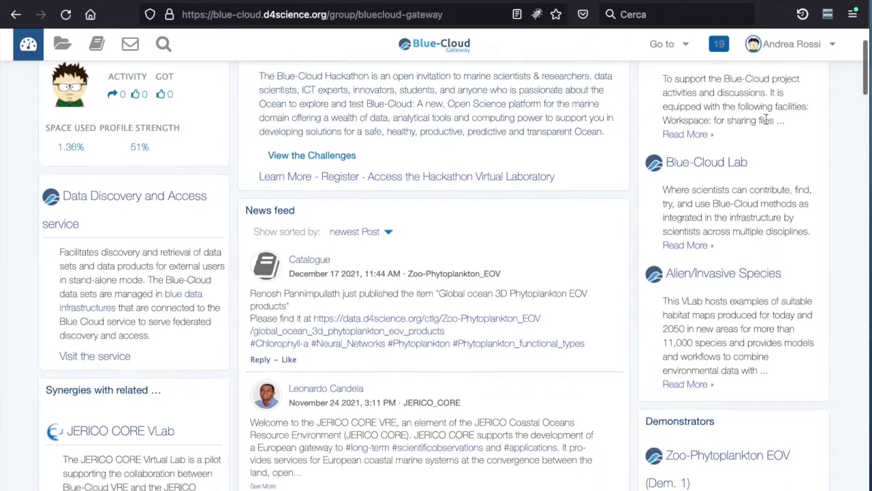
pyautogui.scroll(-1, 766, 123)
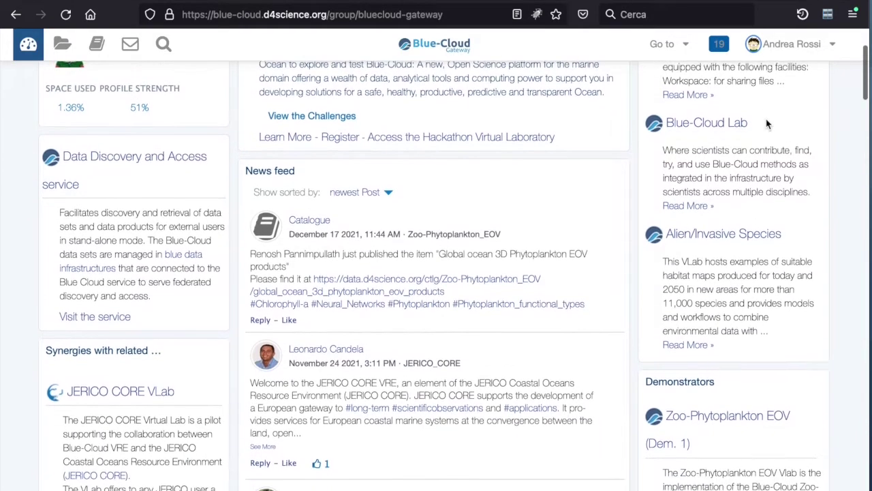
pyautogui.scroll(4, 766, 123)
pyautogui.scroll(-1, 766, 123)
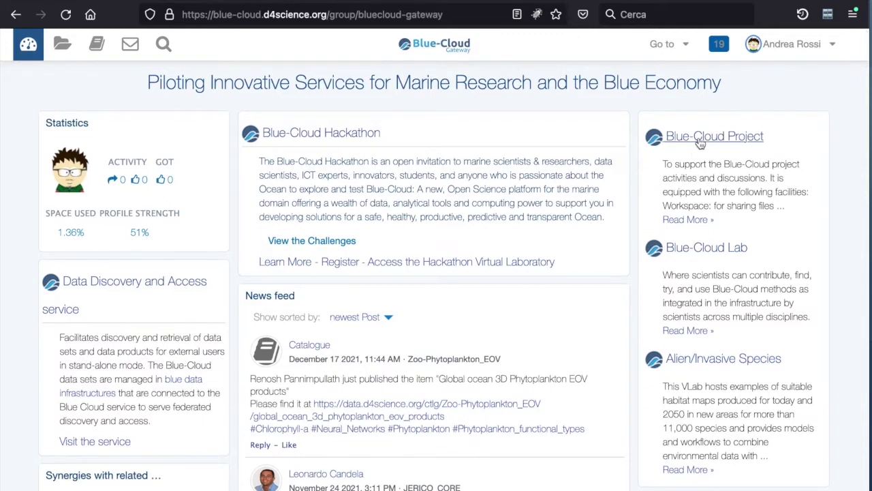
pyautogui.scroll(-3, 700, 143)
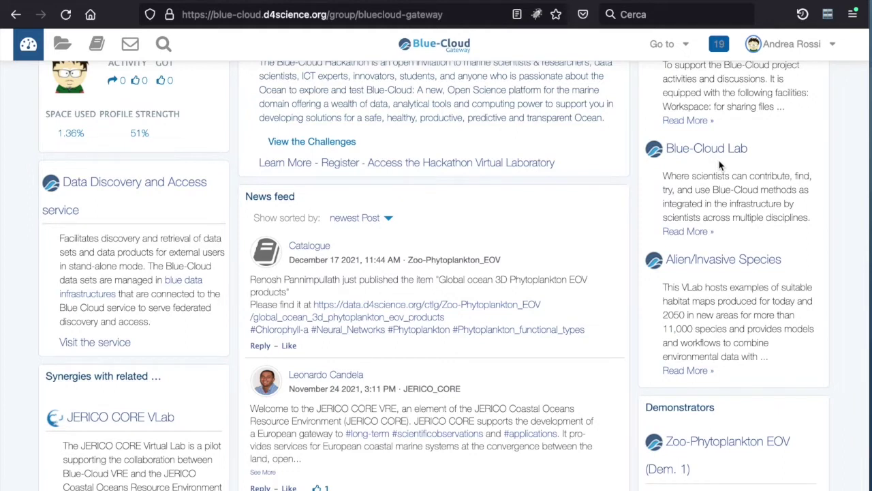
pyautogui.scroll(3, 719, 161)
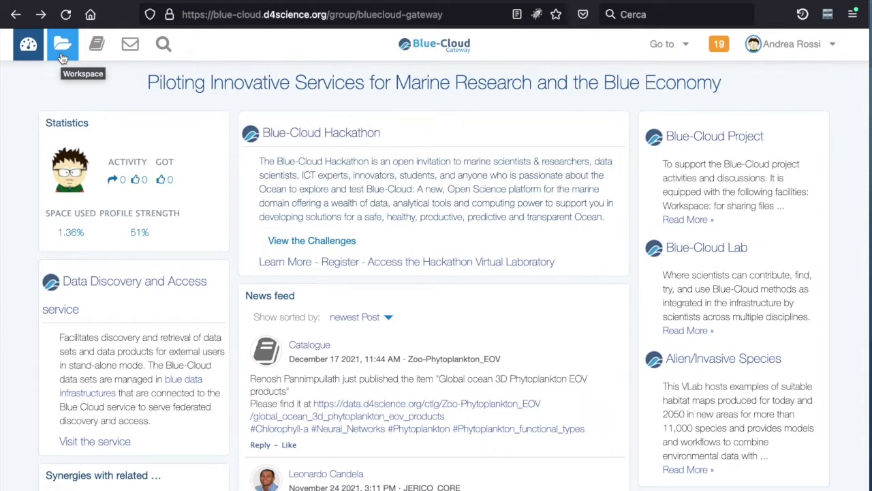
# - Open the workspace and read its how-to notes on shareable links and version control
pyautogui.click(62, 58)
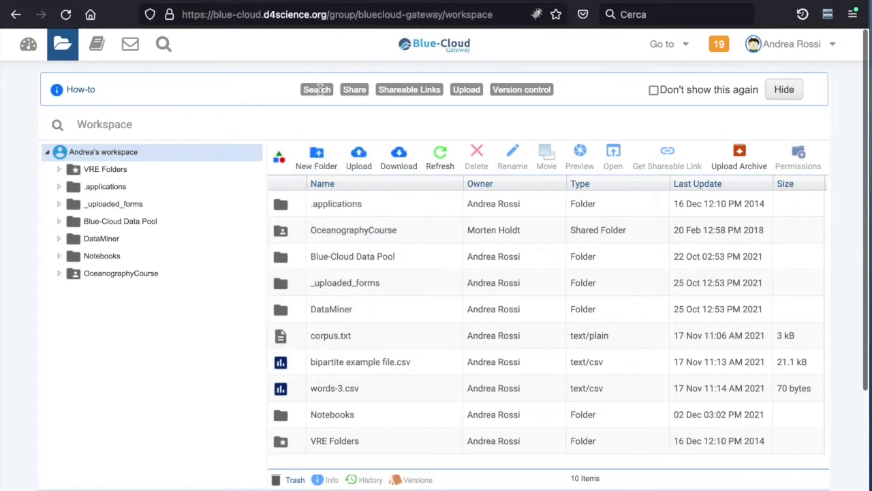
pyautogui.click(410, 90)
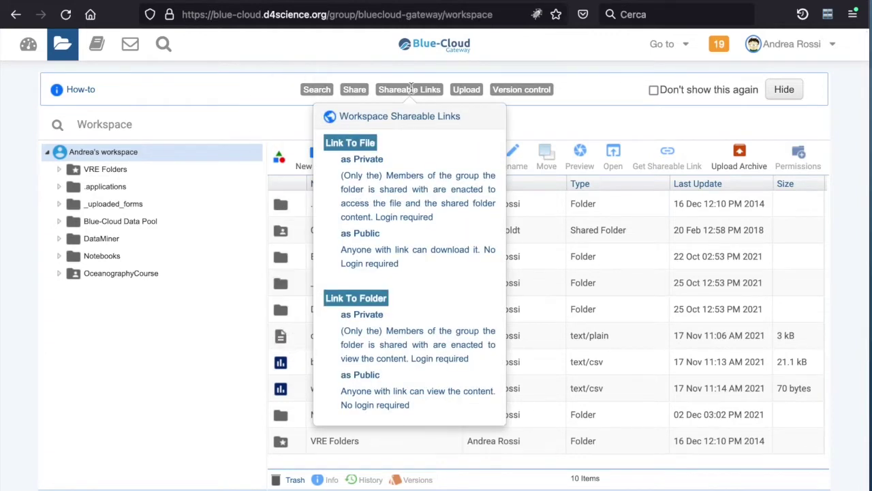
pyautogui.click(503, 90)
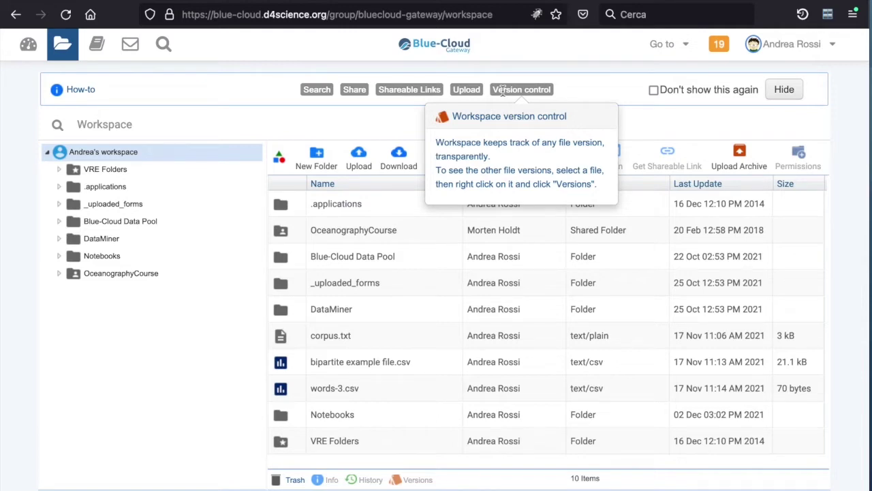
# - Open the data catalogue and examine its item search, statistics, and browsing by virtual labs, types and groups
pyautogui.click(95, 49)
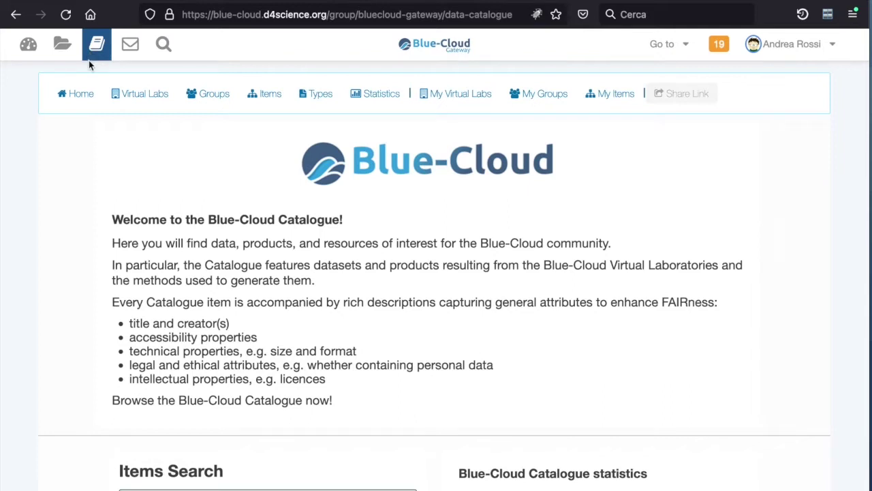
pyautogui.scroll(-2, 283, 341)
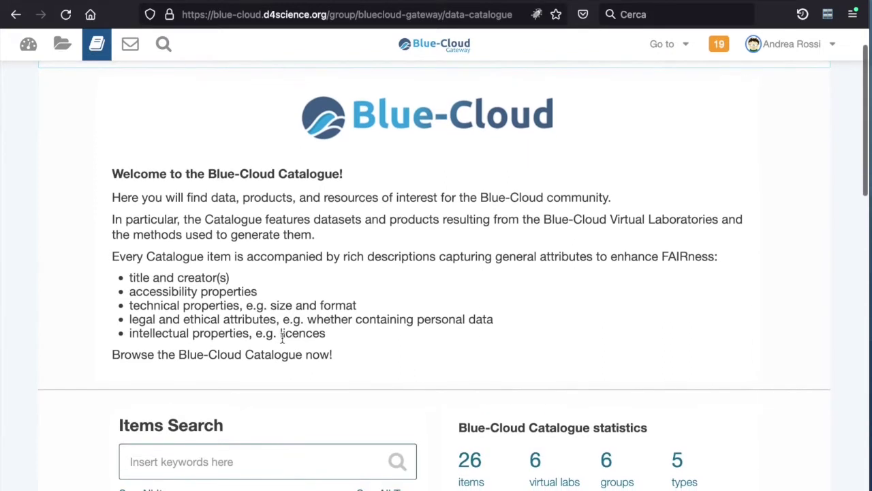
pyautogui.scroll(-1, 283, 338)
pyautogui.scroll(-1, 282, 337)
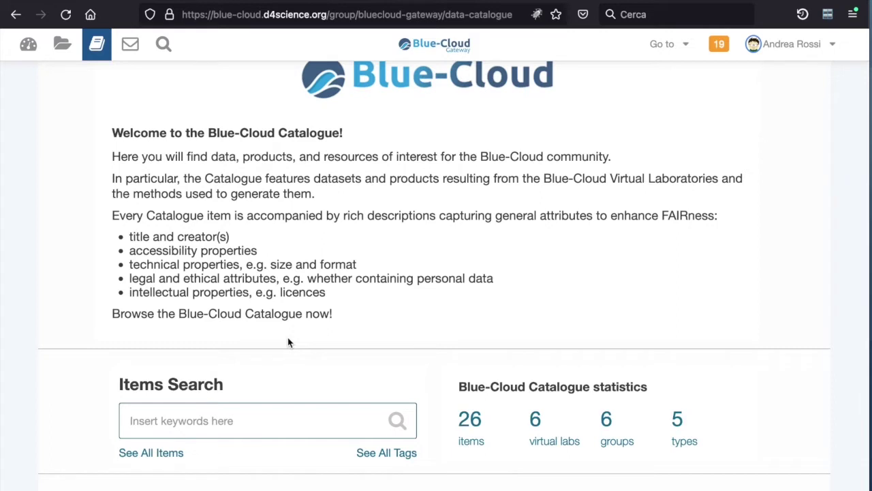
pyautogui.scroll(-3, 287, 337)
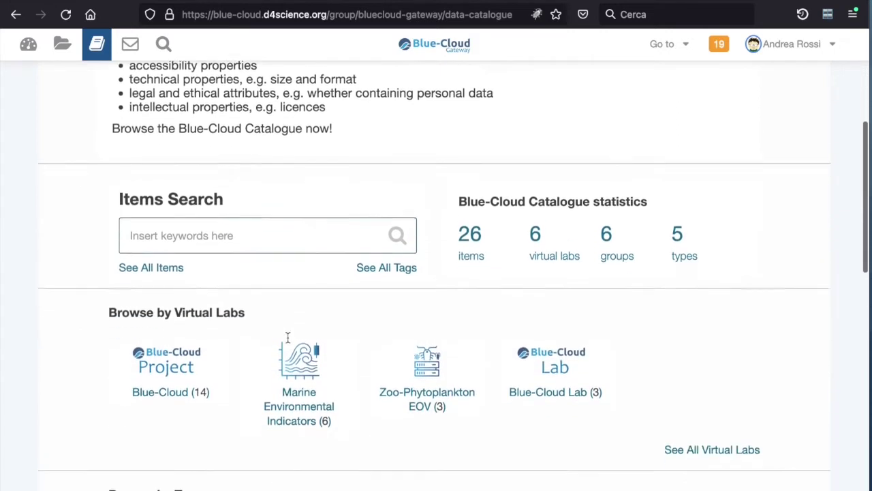
pyautogui.scroll(-4, 288, 341)
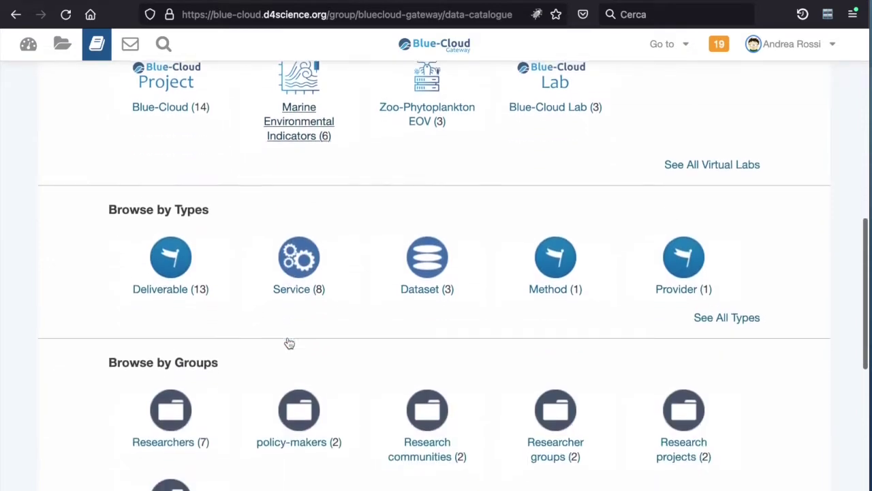
pyautogui.scroll(-3, 288, 341)
pyautogui.scroll(7, 288, 343)
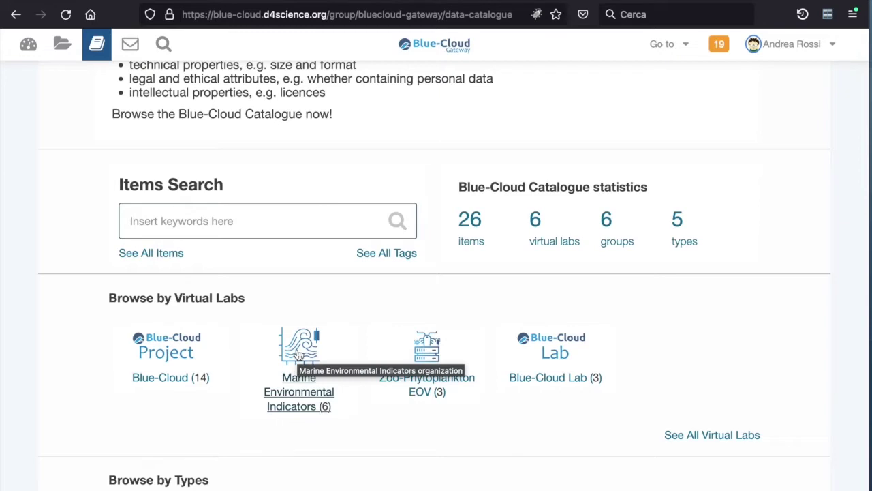
# - View the catalogue items of the Marine Environmental Indicators virtual lab
pyautogui.click(308, 399)
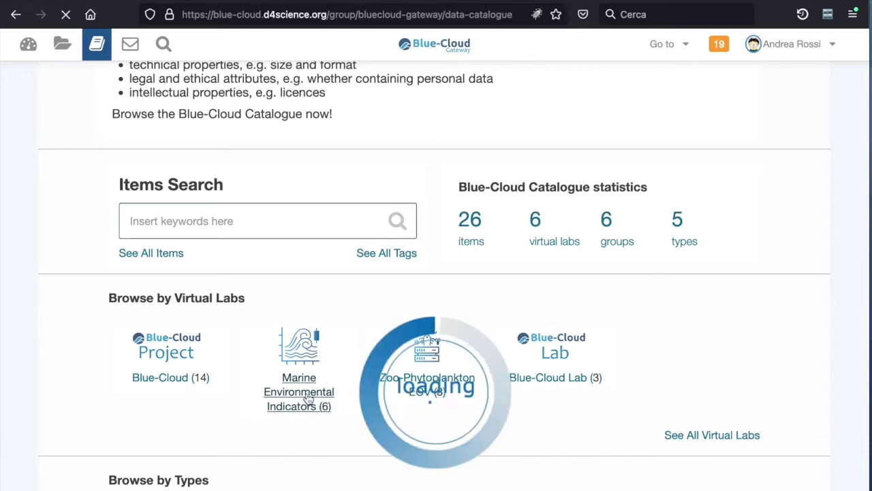
pyautogui.scroll(3, 377, 379)
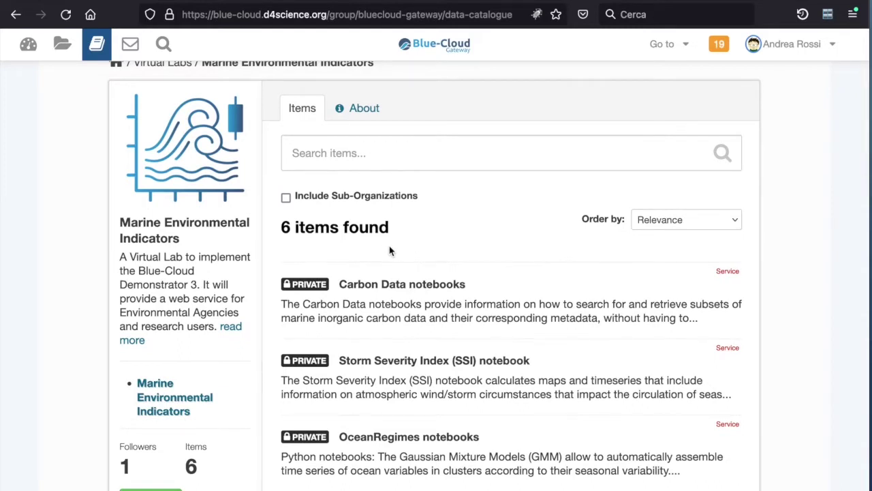
pyautogui.scroll(2, 389, 251)
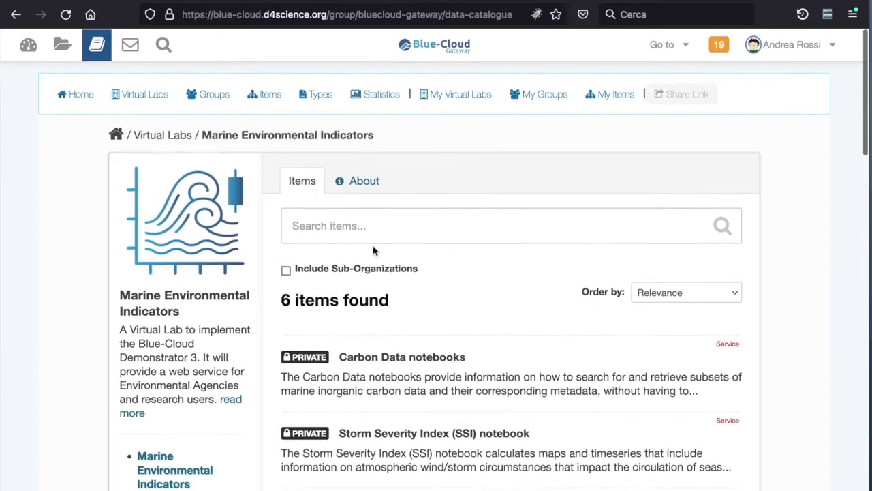
# - Browse the inbox in the messages area and open a blank new message form
pyautogui.click(125, 60)
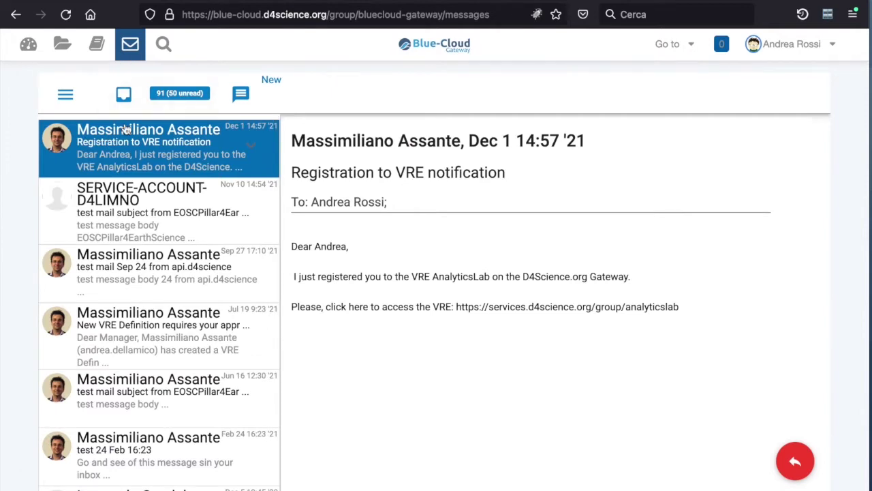
pyautogui.scroll(-5, 133, 203)
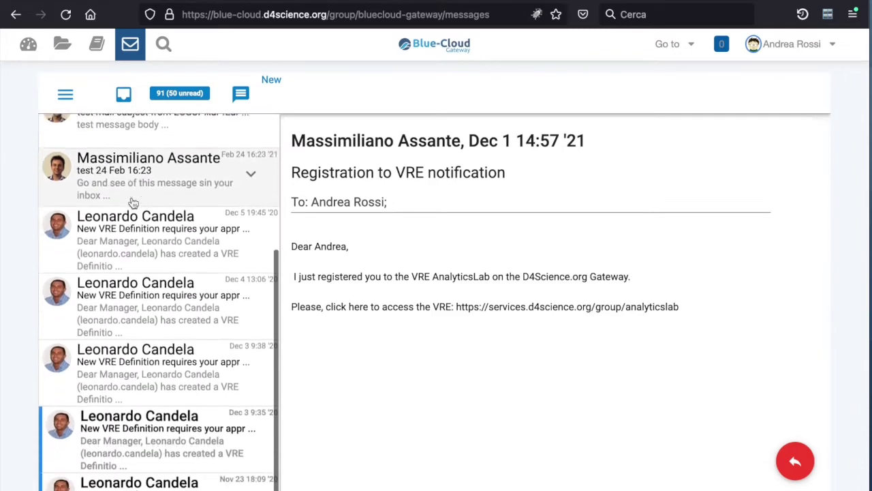
pyautogui.scroll(5, 133, 203)
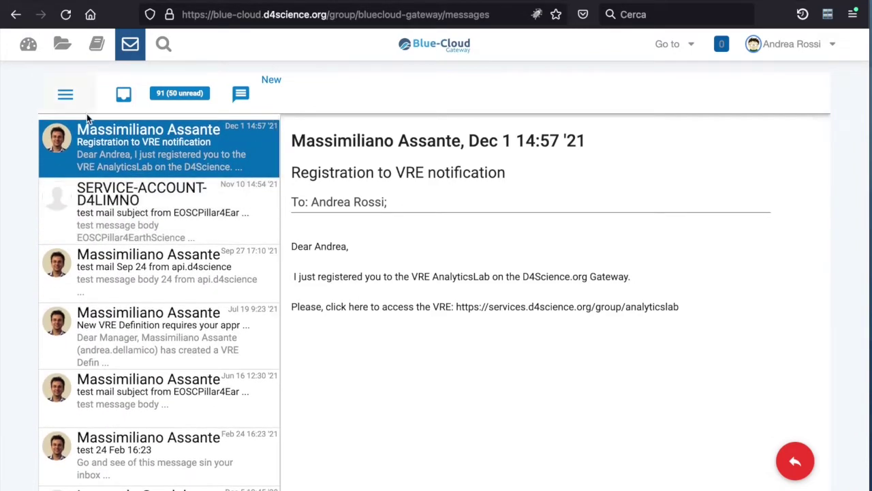
pyautogui.click(243, 95)
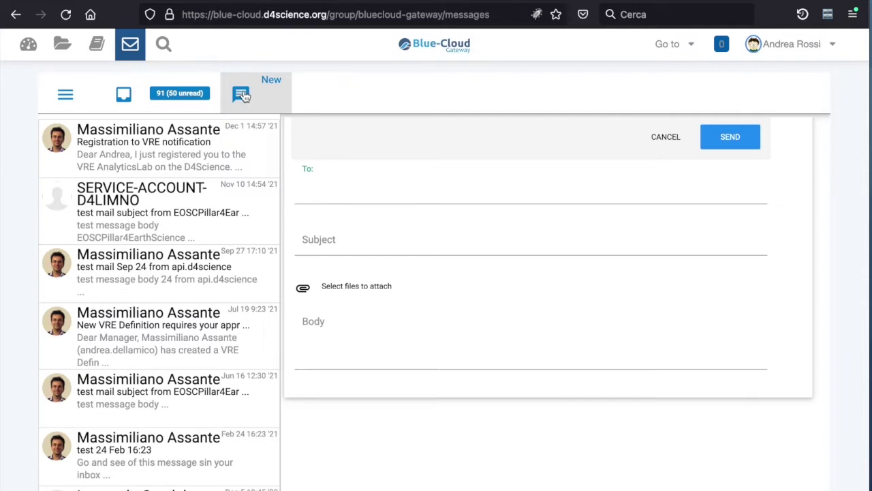
# - Return to the gateway dashboard and open the Data Discovery and Access service
pyautogui.click(26, 45)
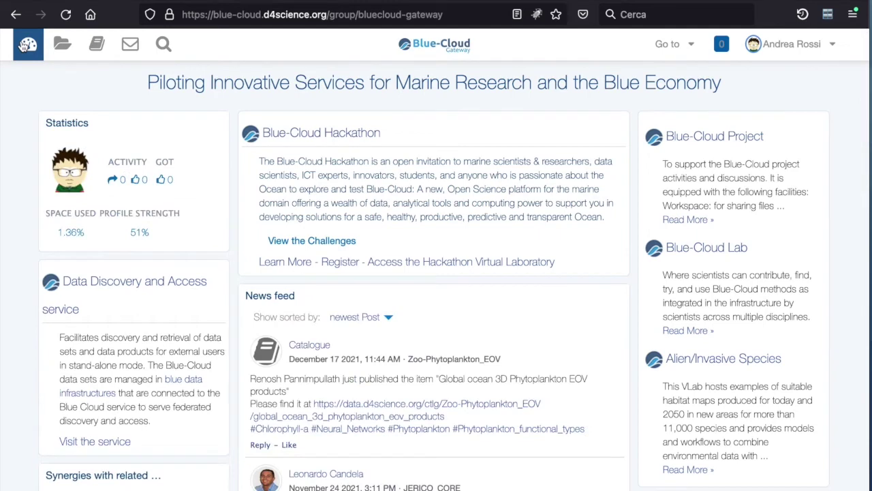
pyautogui.scroll(-2, 109, 146)
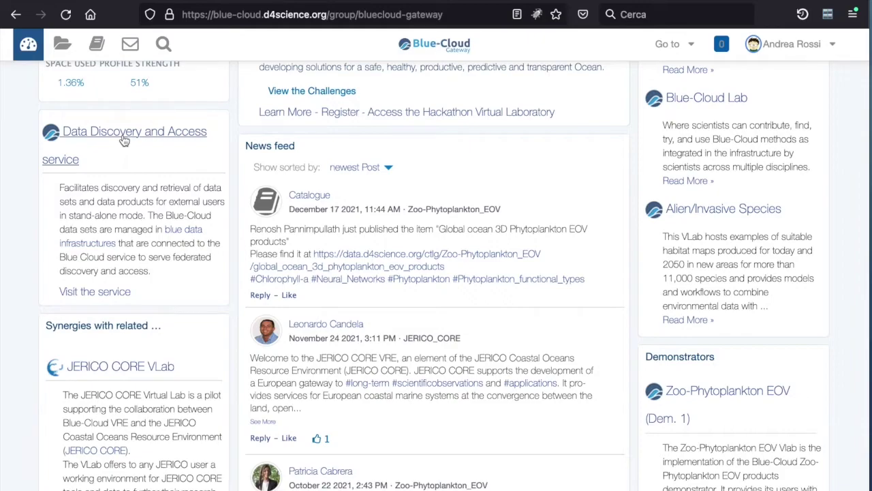
pyautogui.click(124, 137)
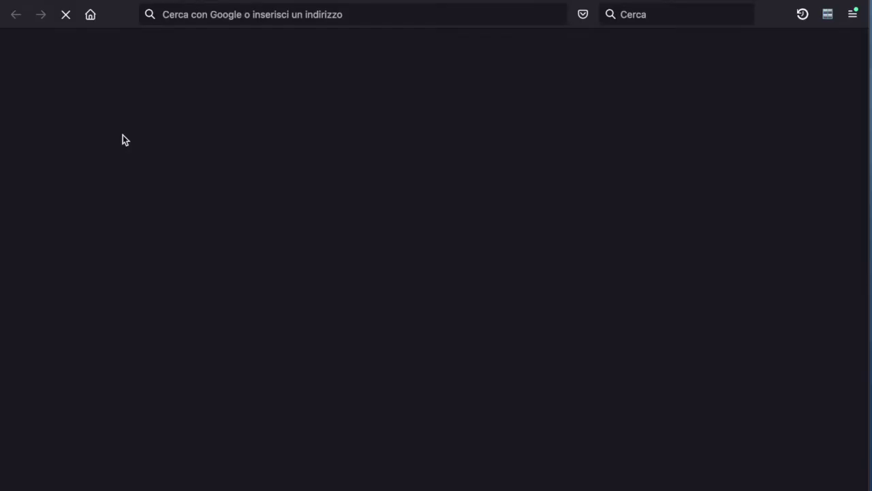
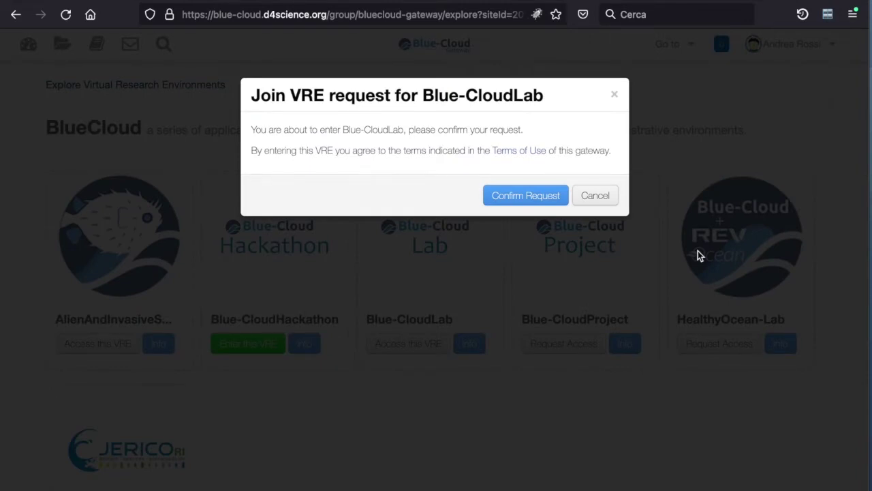
# - Confirm the request to join the Blue-CloudLab virtual research environment
pyautogui.click(515, 197)
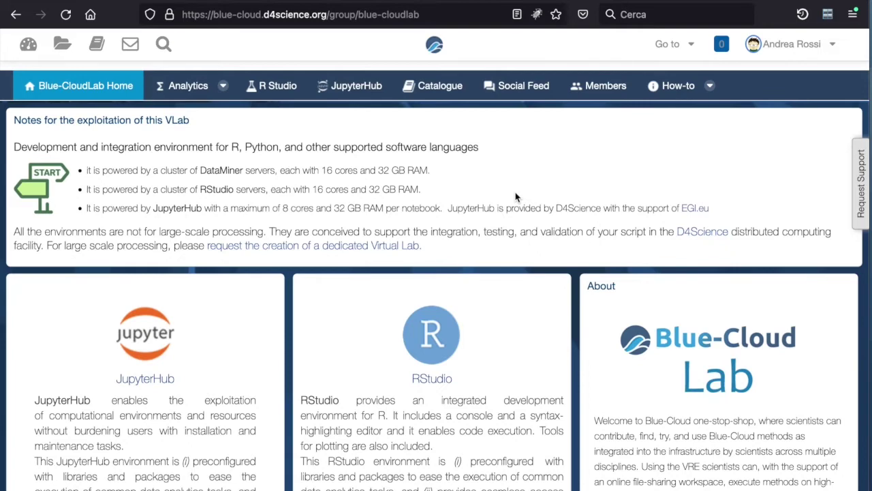
# - Examine the Blue-CloudLab home page: JupyterHub, RStudio, Analytics Engine, Catalogue and the lab's shared workspace files
pyautogui.scroll(-3, 549, 260)
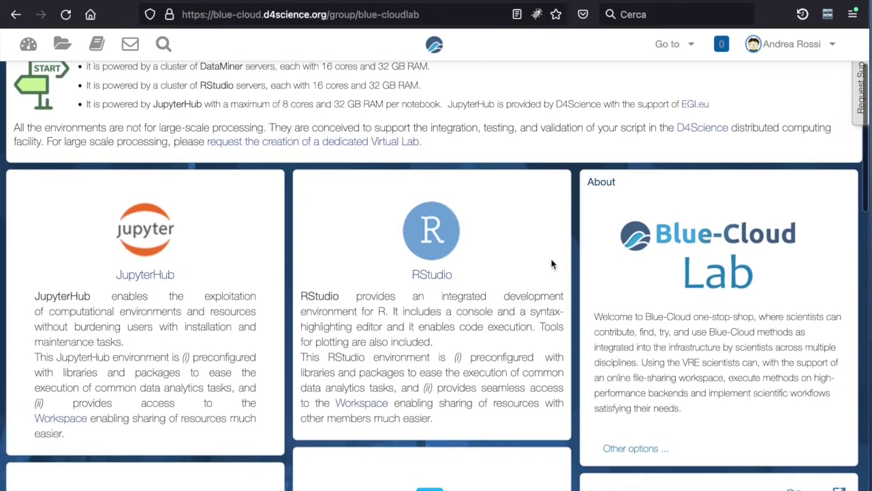
pyautogui.scroll(1, 552, 264)
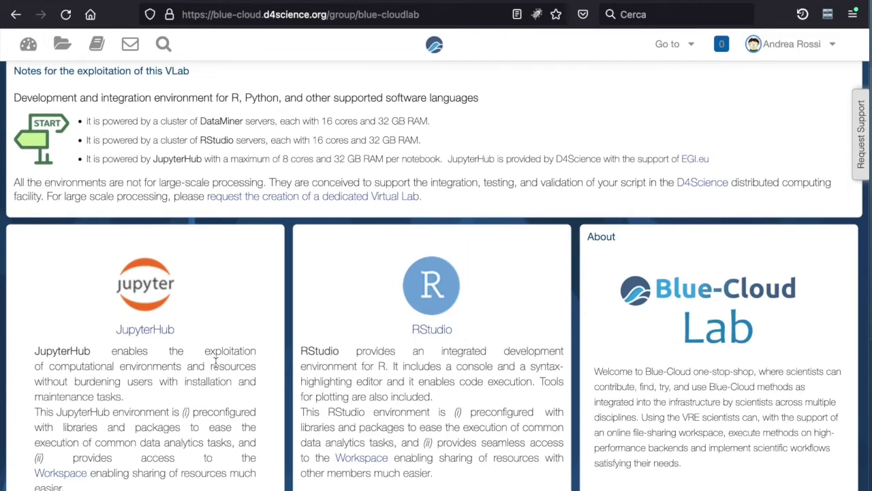
pyautogui.scroll(-5, 215, 362)
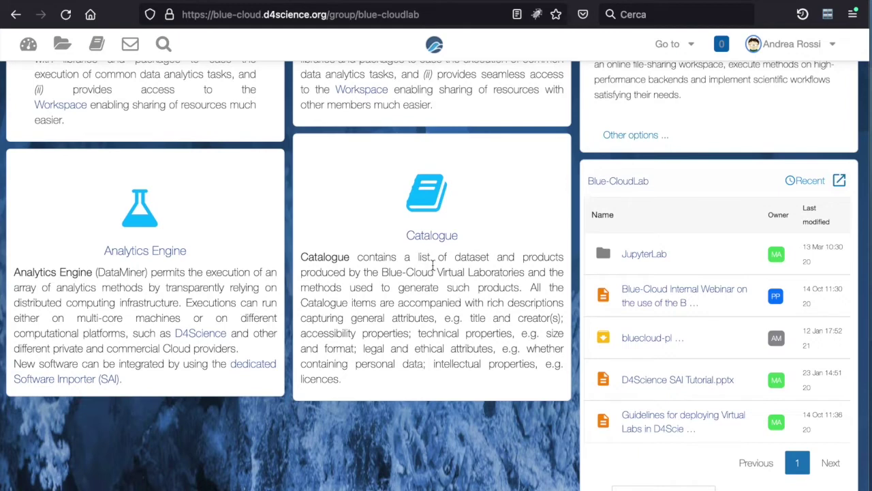
pyautogui.scroll(1, 431, 276)
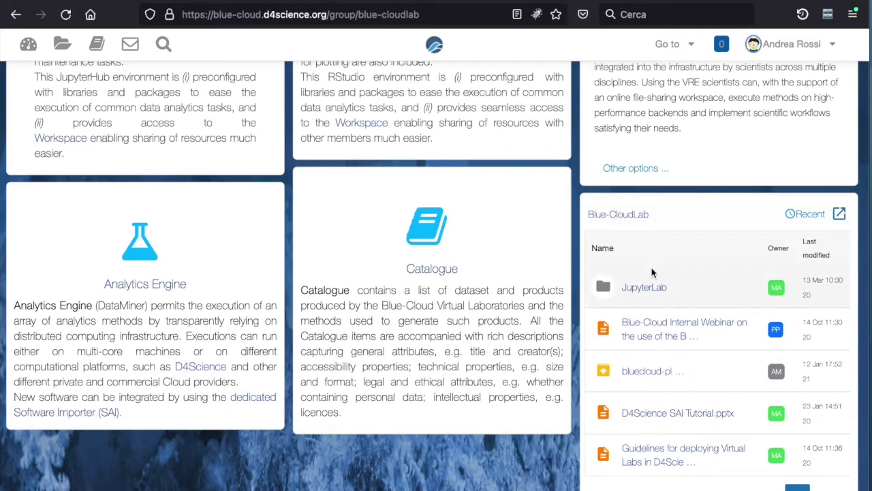
pyautogui.scroll(-1, 653, 273)
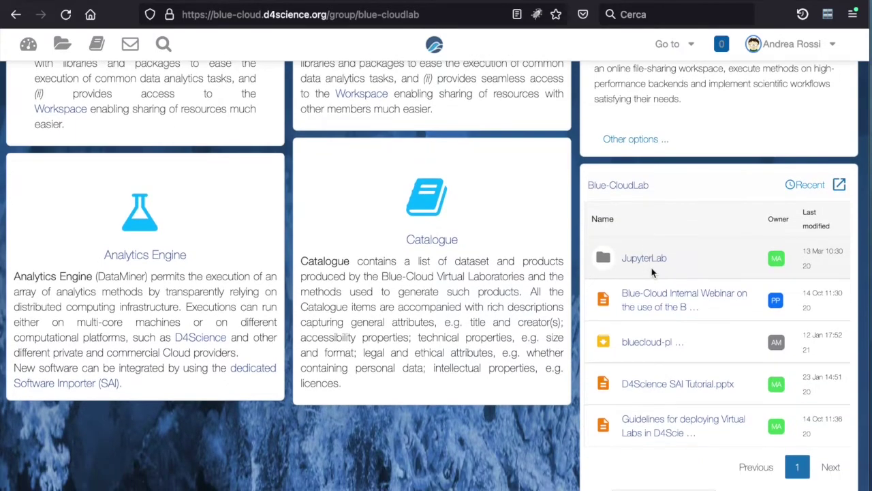
pyautogui.scroll(8, 652, 272)
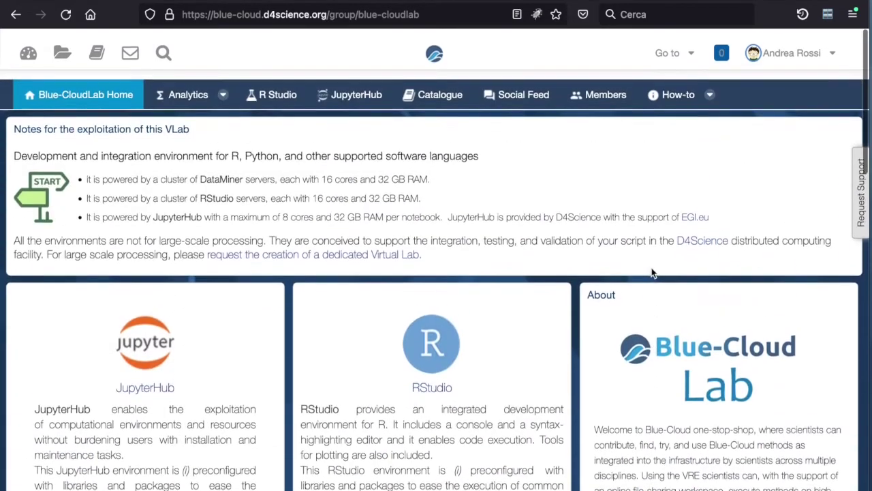
pyautogui.scroll(-3, 653, 273)
pyautogui.scroll(3, 647, 225)
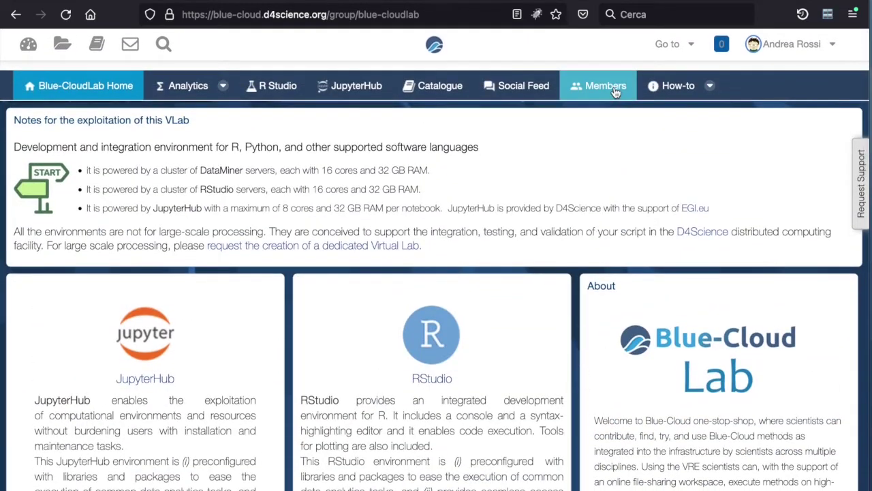
pyautogui.scroll(-7, 612, 135)
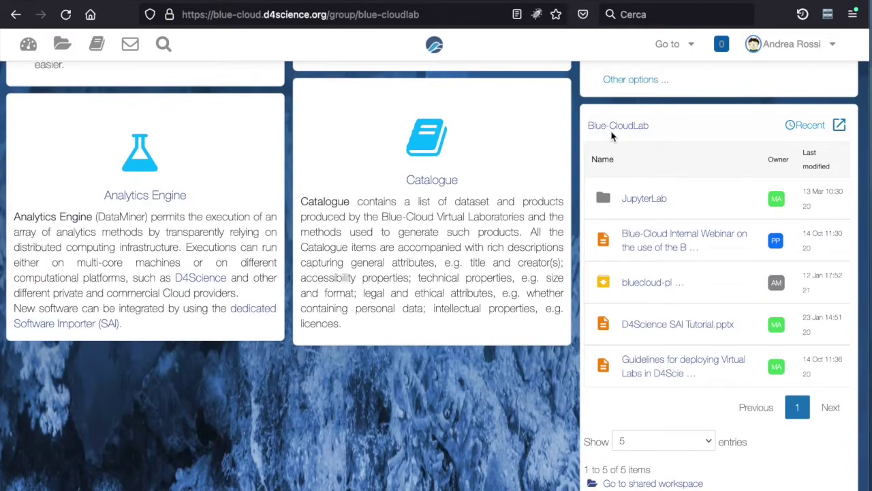
pyautogui.scroll(1, 612, 135)
pyautogui.scroll(6, 612, 135)
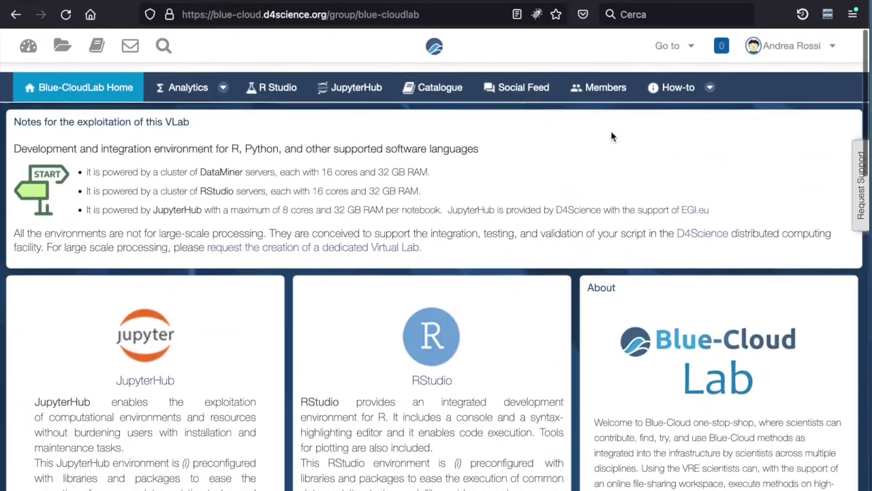
# - Open the list of Blue-CloudLab members and browse through it
pyautogui.click(607, 96)
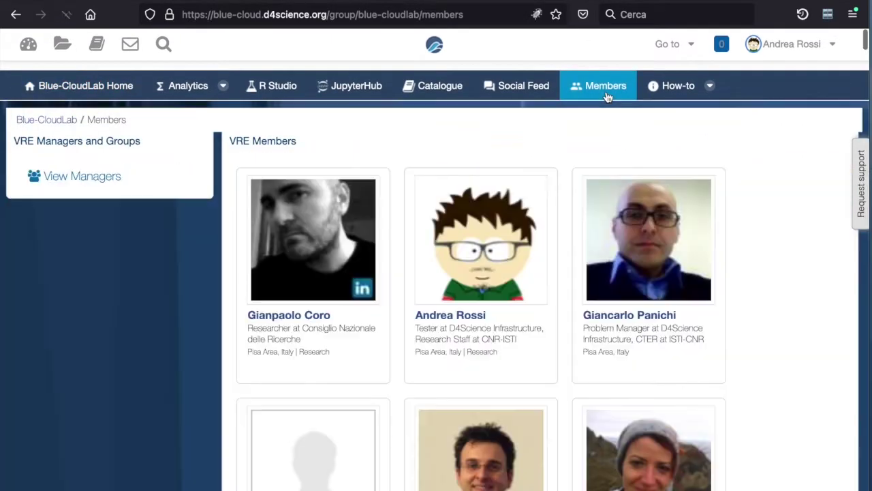
pyautogui.moveTo(6, 189); pyautogui.dragTo(0, 189)
pyautogui.moveTo(869, 260); pyautogui.dragTo(871, 260)
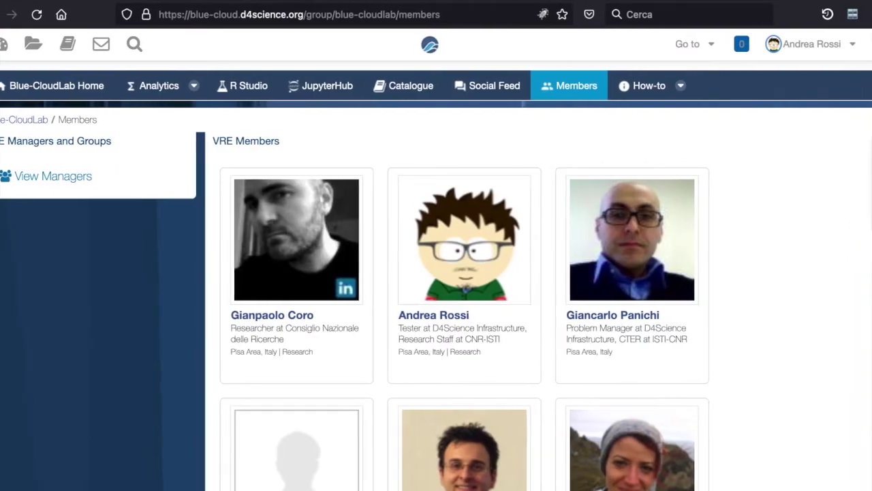
pyautogui.scroll(-20, 798, 247)
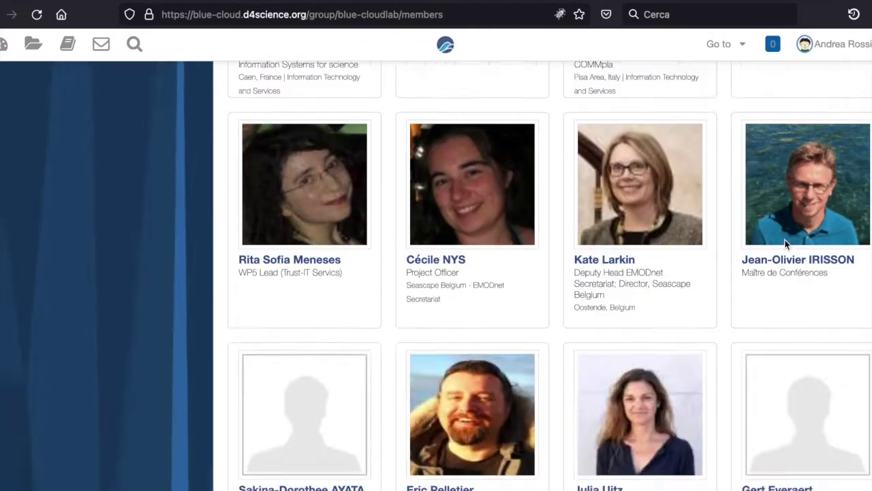
pyautogui.scroll(-20, 787, 246)
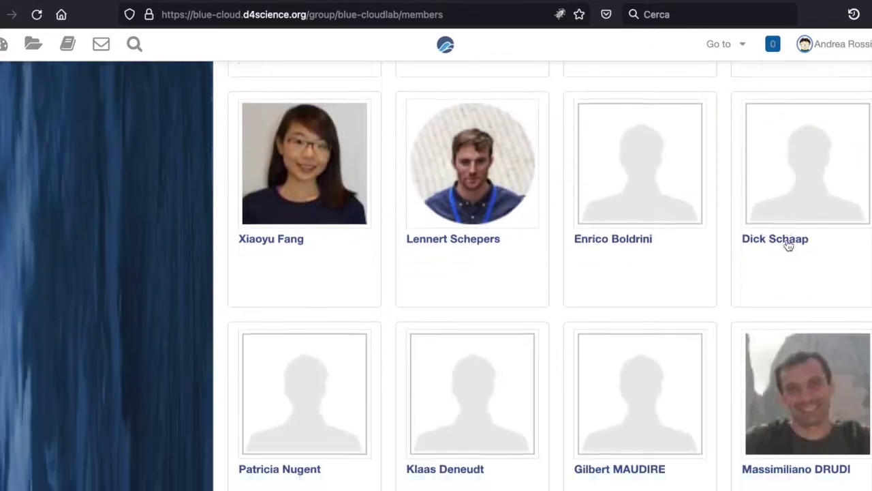
pyautogui.scroll(20, 787, 245)
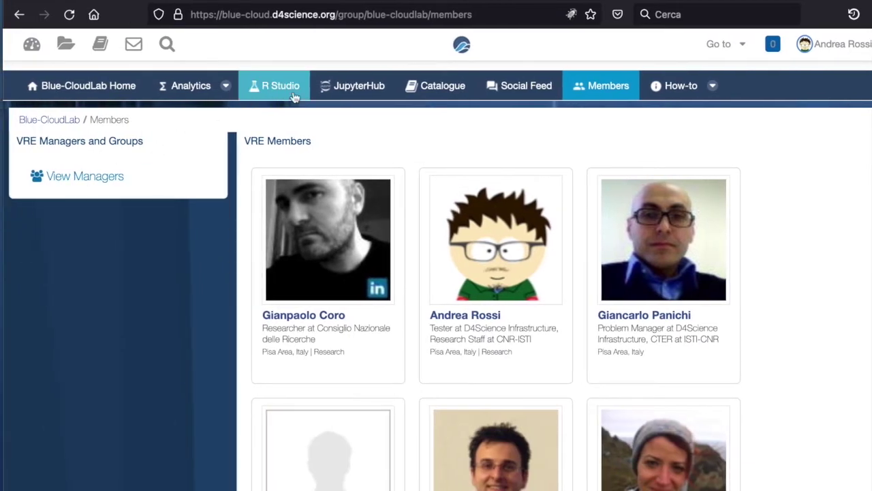
# - Open the lab's JupyterHub and start a notebook server with the Default Small - 8GB RAM / 4 cores option
pyautogui.click(330, 95)
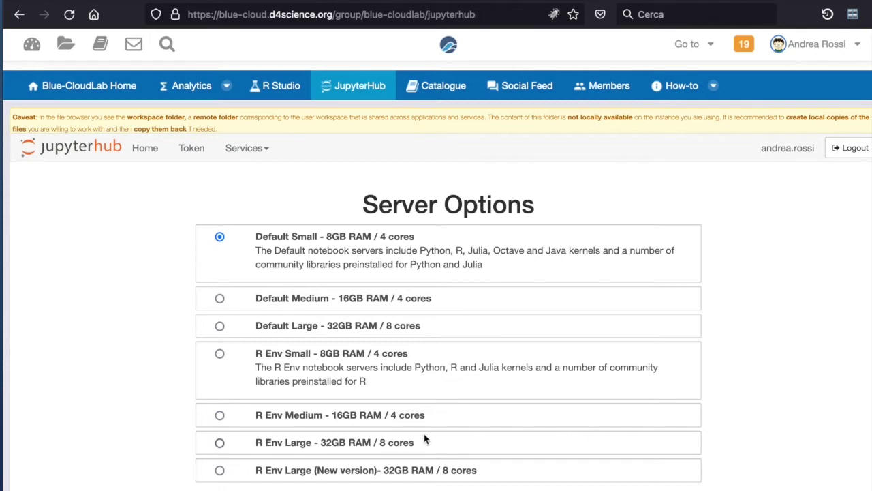
pyautogui.scroll(-2, 329, 264)
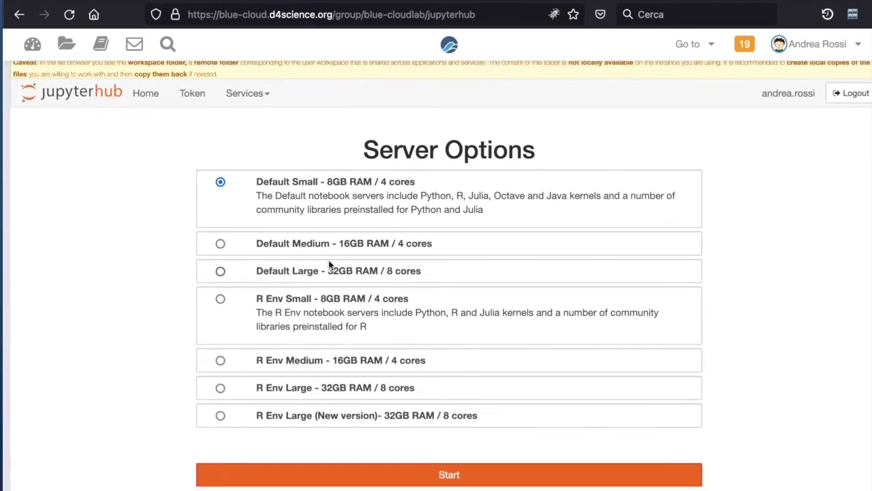
pyautogui.click(406, 482)
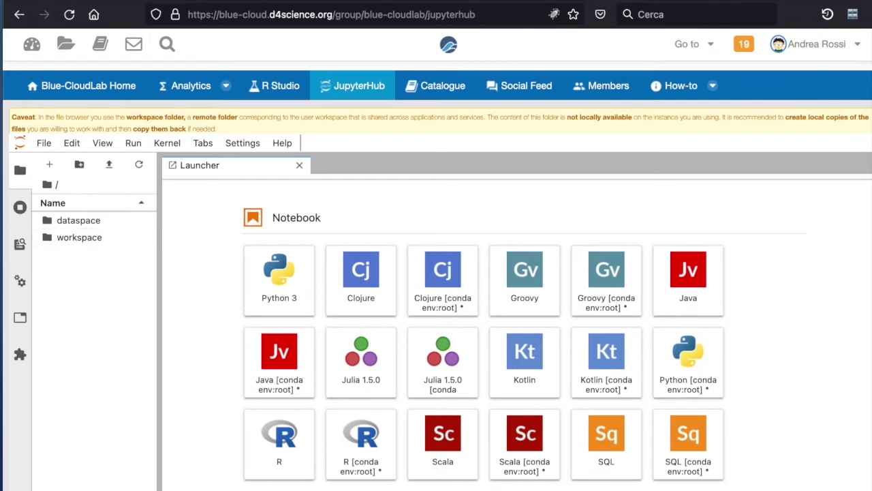
# - Open the notebook NDlib - Epidemics.ipynb from the workspace's Notebooks folder and look through its SI model code and plots
pyautogui.doubleClick(76, 239)
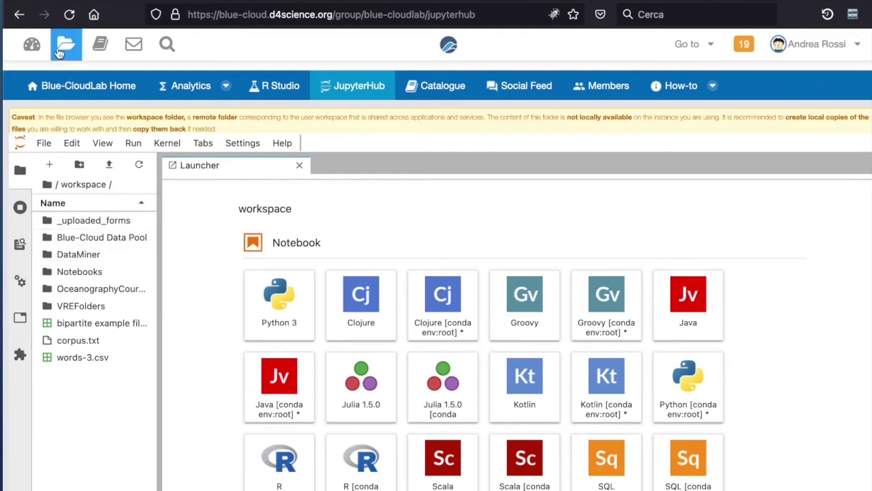
pyautogui.click(75, 273)
pyautogui.doubleClick(77, 273)
pyautogui.click(75, 272)
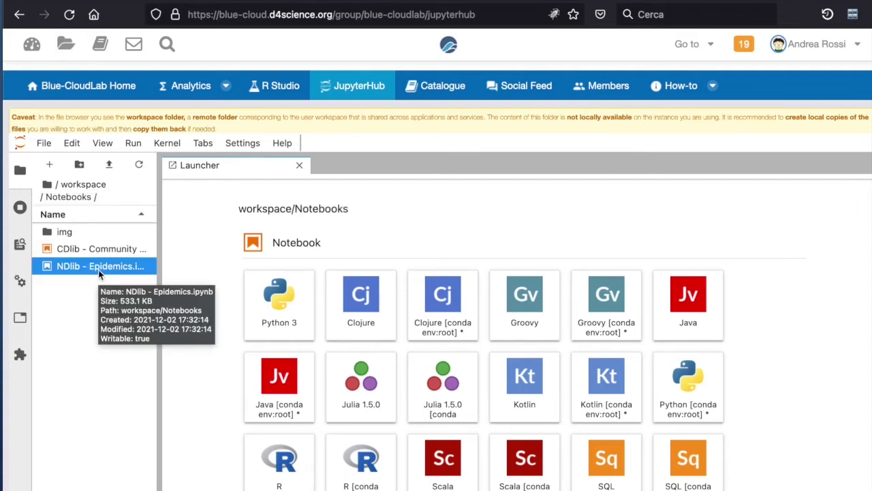
pyautogui.doubleClick(98, 269)
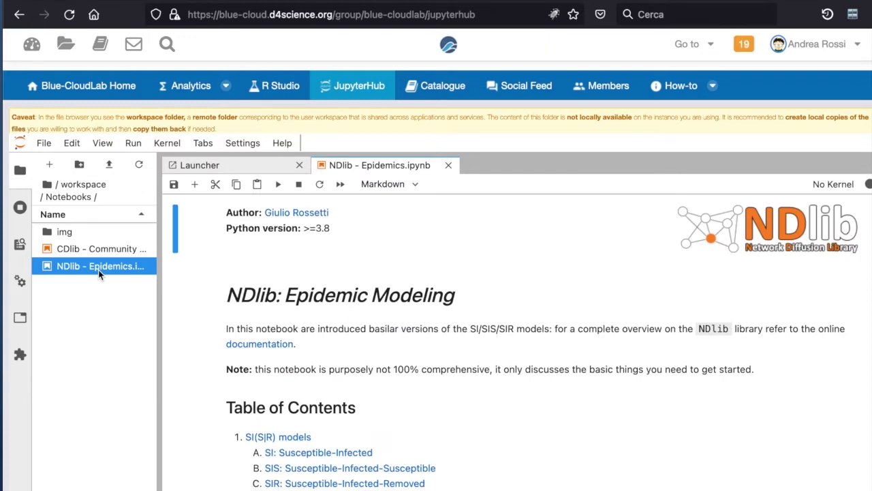
pyautogui.scroll(-10, 531, 371)
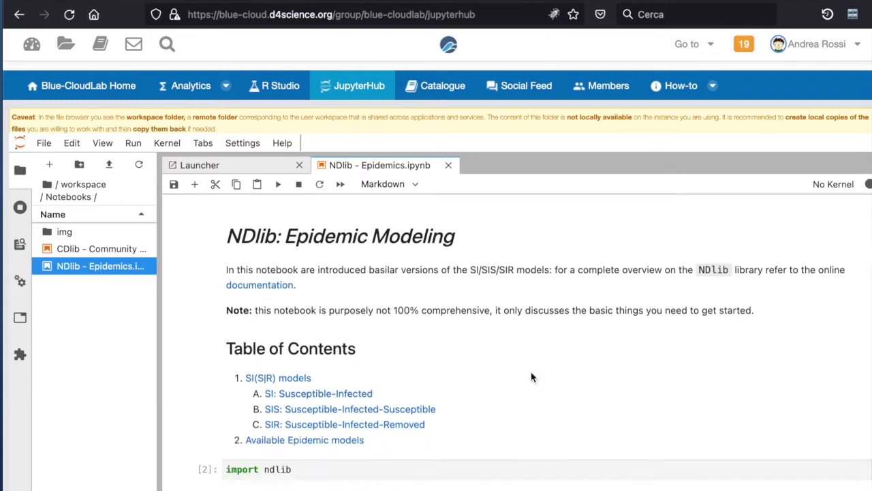
pyautogui.scroll(-15, 531, 372)
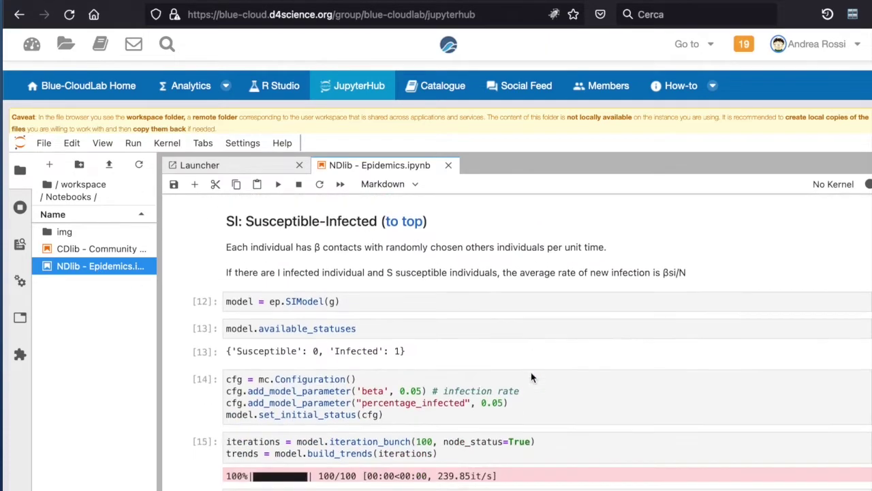
pyautogui.scroll(-8, 531, 374)
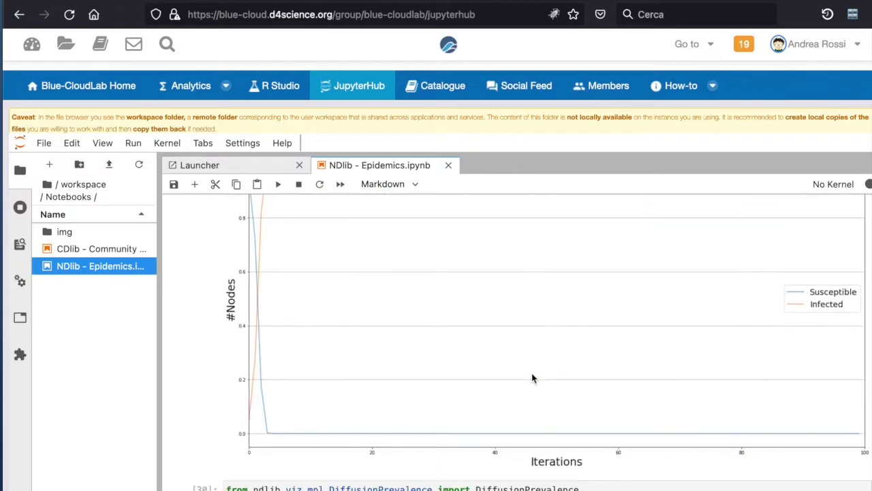
pyautogui.scroll(3, 532, 373)
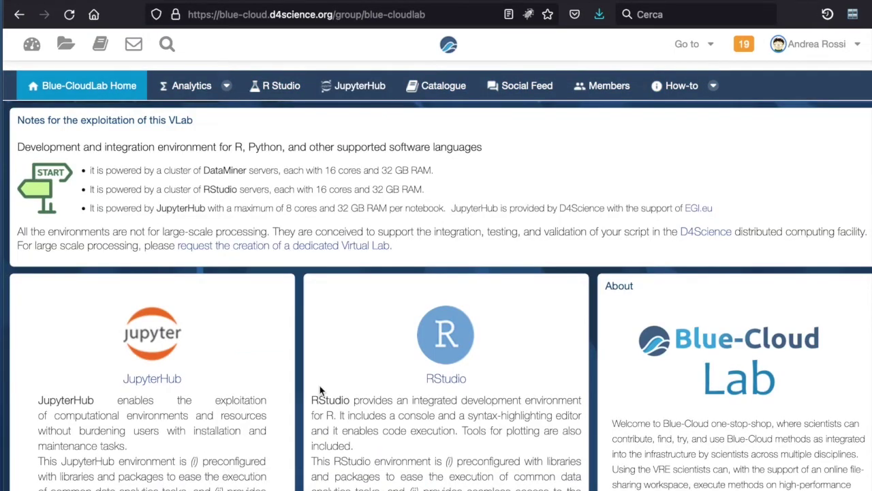
# - From the Blue-CloudLab home page, open the Analytics Engine (DataMiner) and its Execute an Experiment section
pyautogui.scroll(-6, 320, 390)
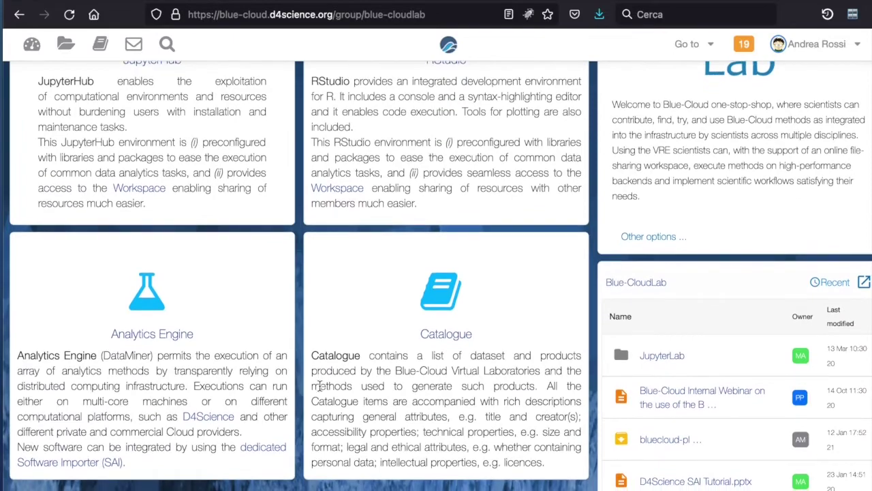
pyautogui.scroll(6, 121, 336)
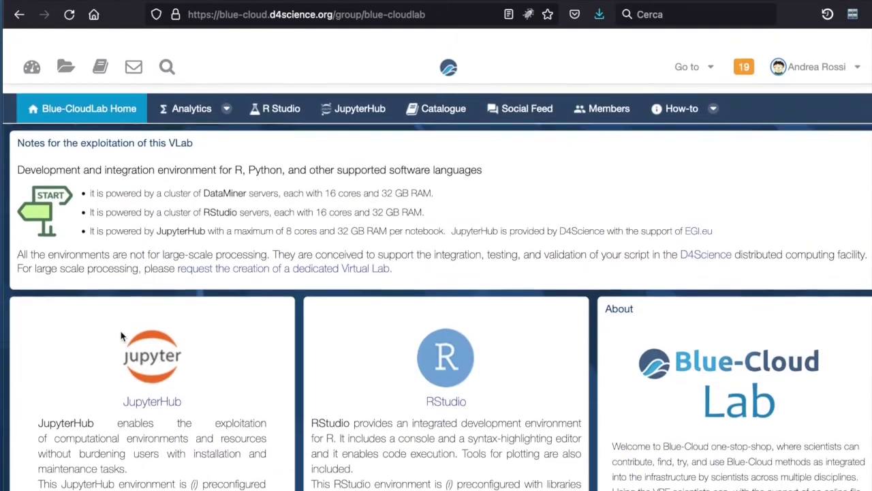
pyautogui.moveTo(202, 93)
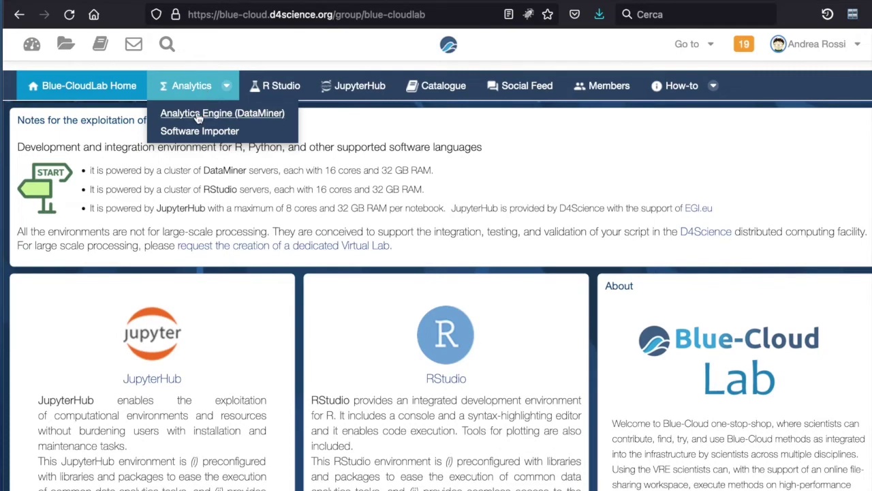
pyautogui.click(198, 114)
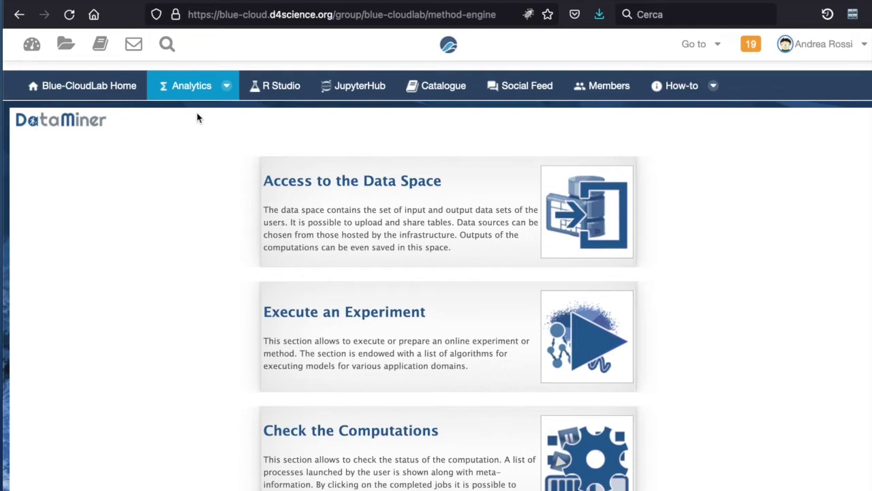
pyautogui.click(325, 342)
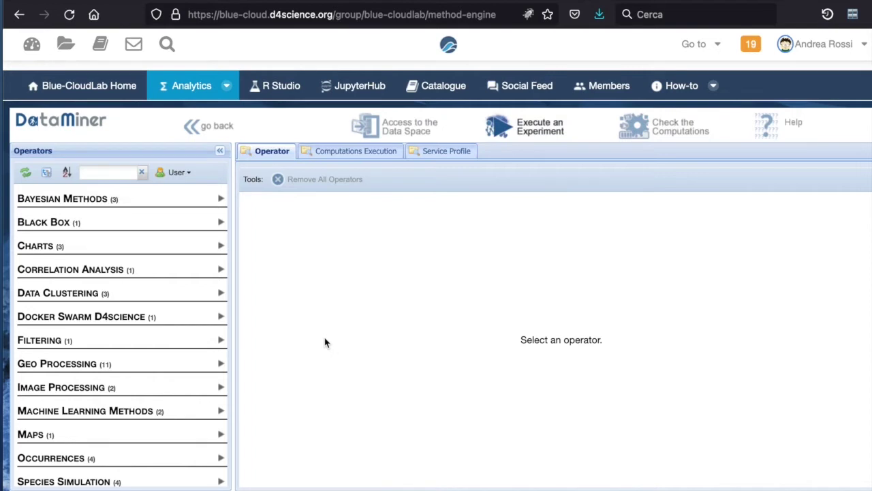
# - Open the Get Species Occurrences Obis operator from the Occurrences category
pyautogui.scroll(-2, 124, 282)
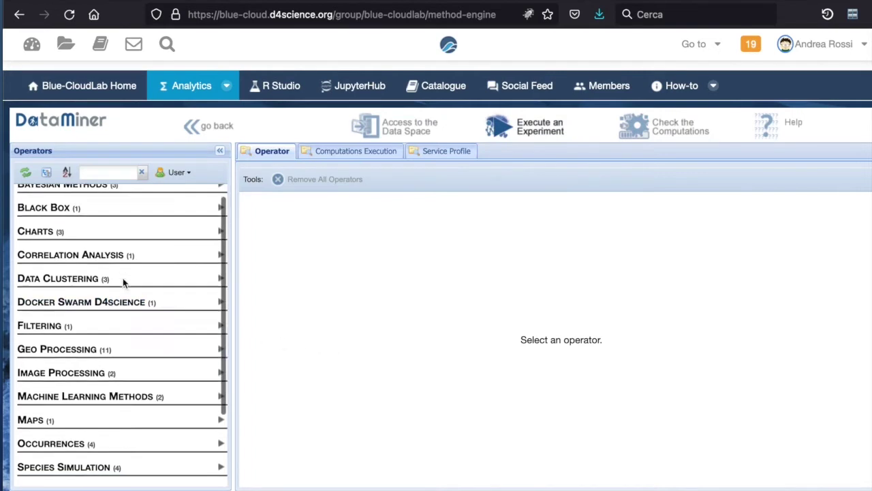
pyautogui.click(109, 423)
pyautogui.scroll(-5, 109, 341)
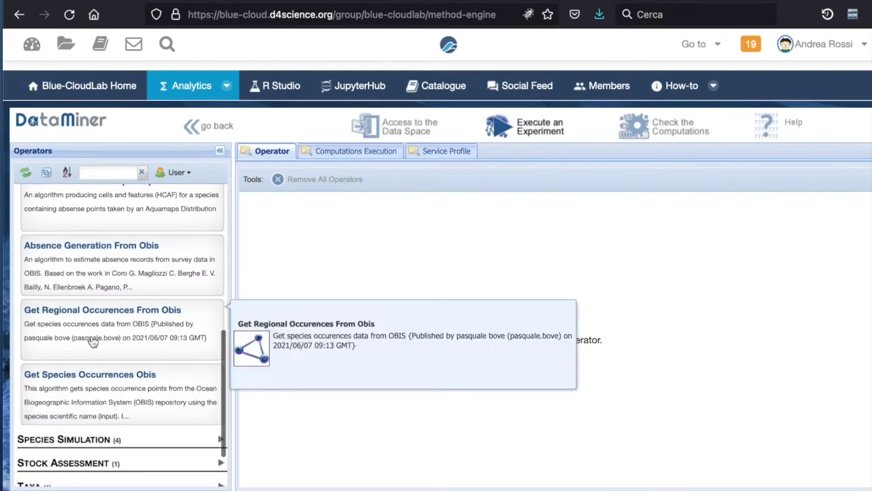
pyautogui.click(98, 392)
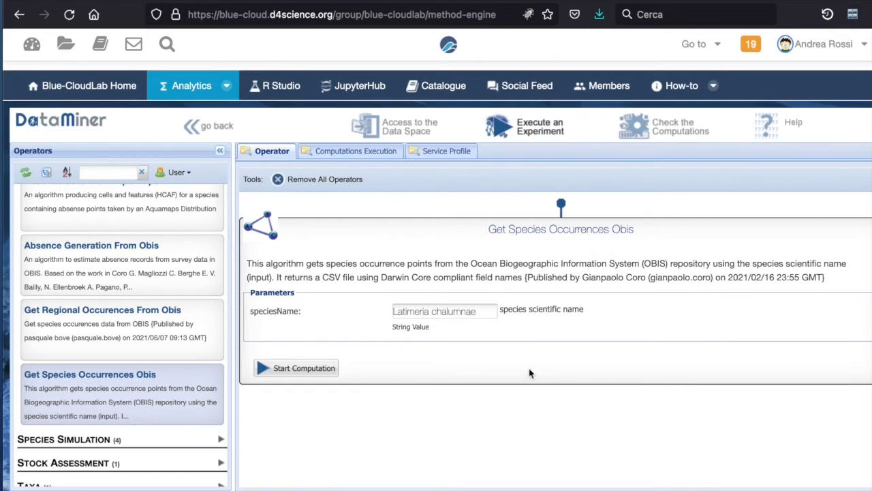
# - Set the speciesName parameter to sarda sarda and start the computation
pyautogui.click(466, 310)
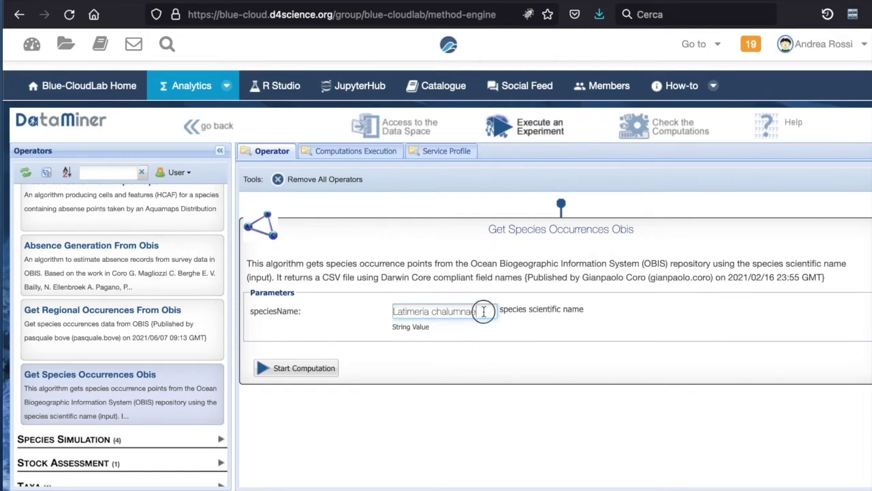
pyautogui.tripleClick(480, 311)
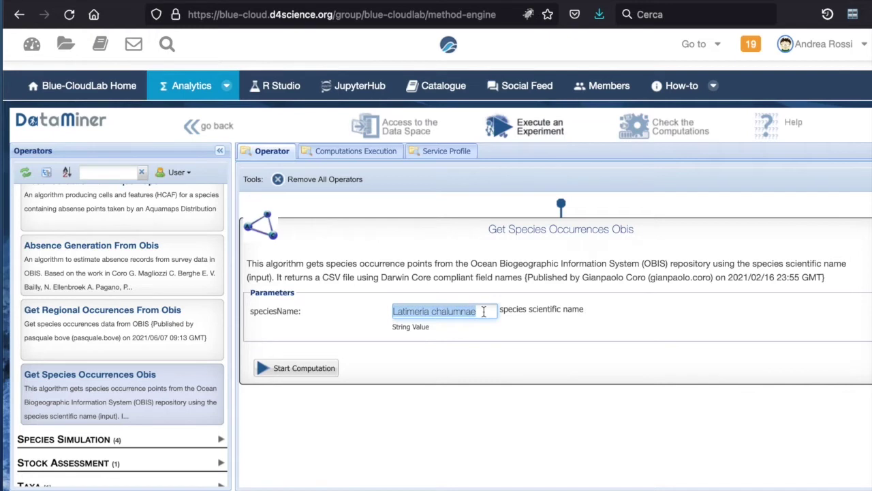
pyautogui.write('sarda')
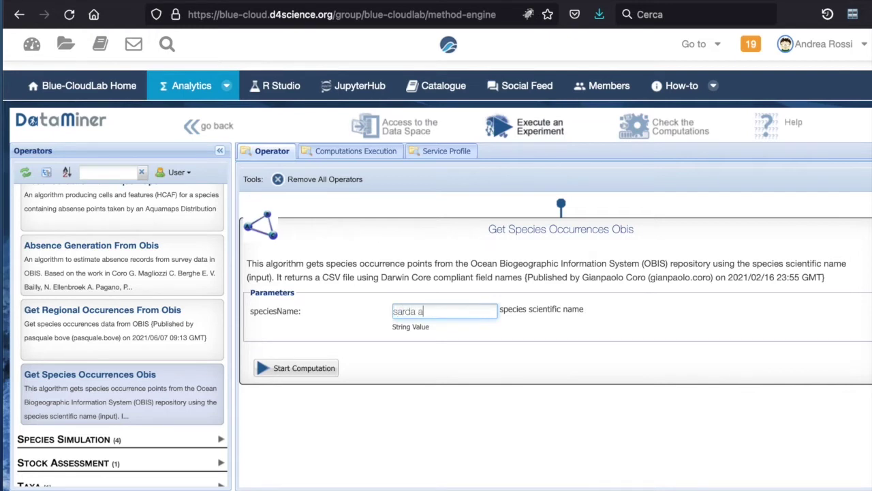
pyautogui.write(' sarda')
pyautogui.click(300, 369)
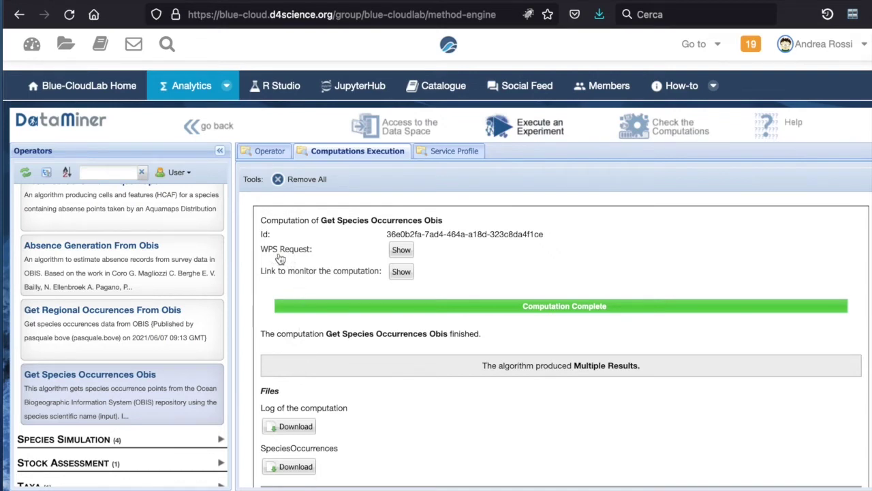
# - Copy the computation's equivalent WPS GET request, including its access token, and run it in a new browser tab
pyautogui.click(402, 250)
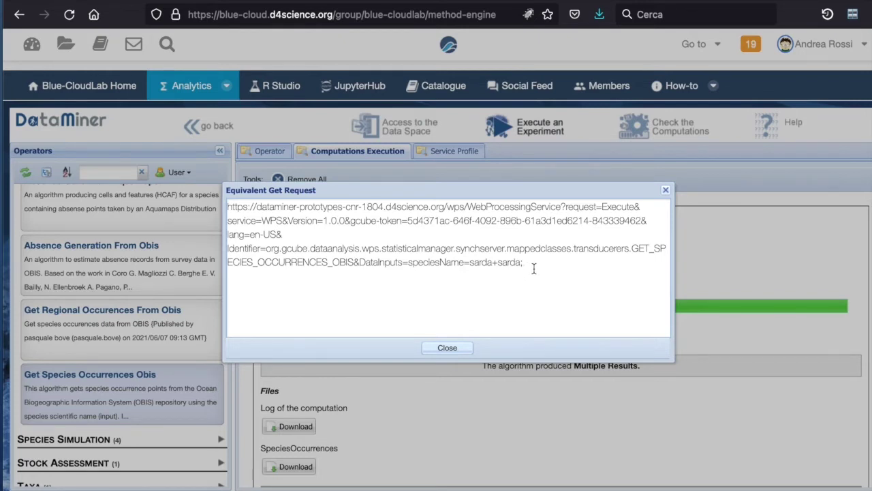
pyautogui.moveTo(534, 269); pyautogui.dragTo(130, 142)
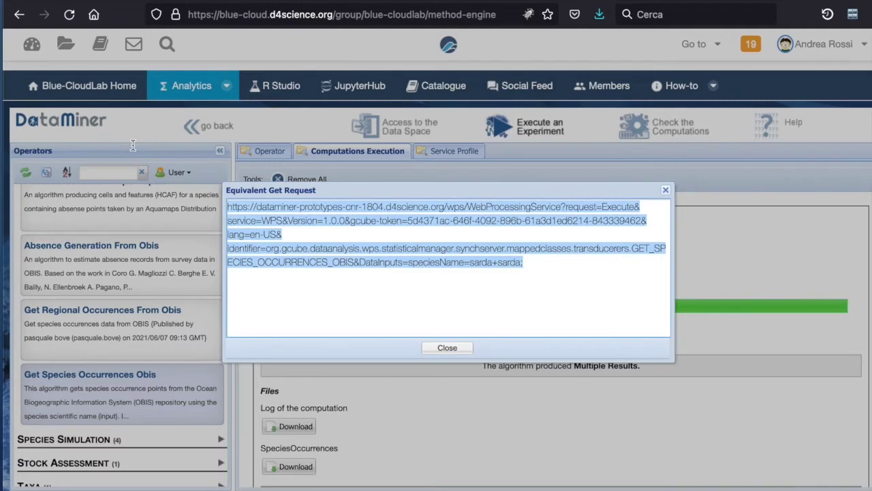
pyautogui.click(455, 348)
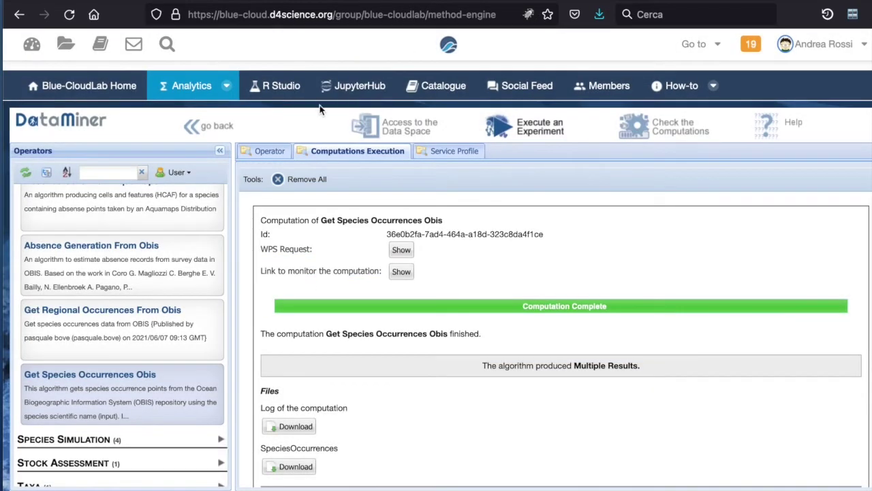
pyautogui.hotkey('ctrl', 't')
pyautogui.hotkey('ctrl', 'v')
pyautogui.press('Return')
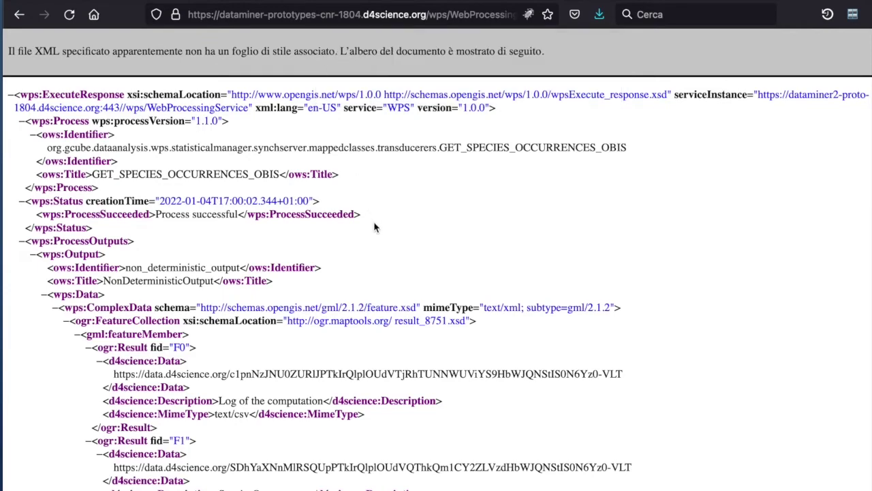
# - Examine the XML response's Log of the computation and SpeciesOccurrences output entries, and close the response
pyautogui.scroll(-3, 374, 227)
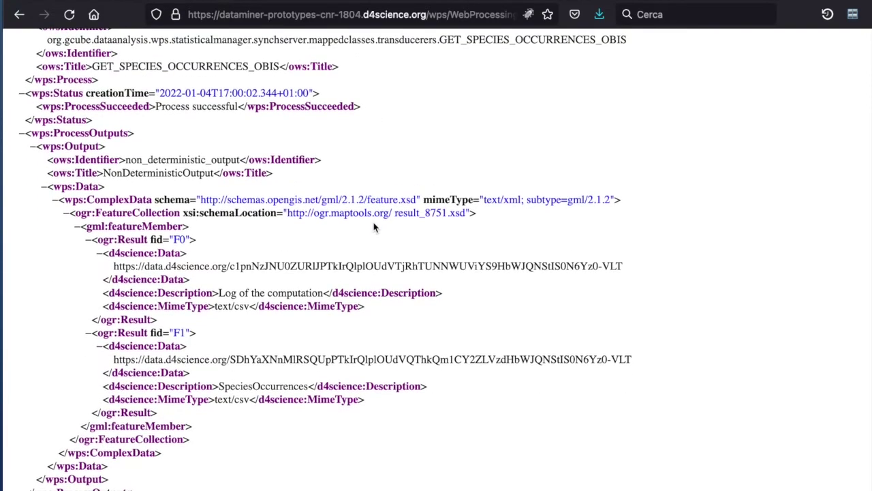
pyautogui.scroll(3, 373, 227)
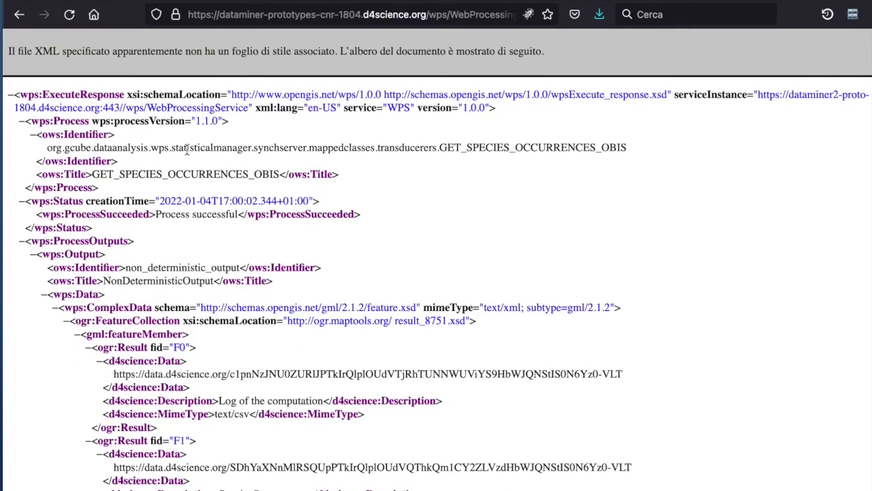
pyautogui.scroll(-3, 186, 150)
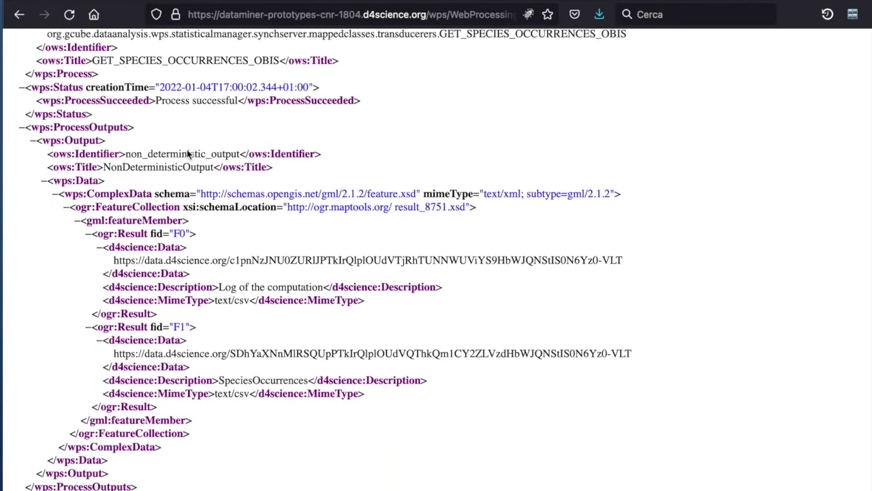
pyautogui.moveTo(111, 296); pyautogui.dragTo(465, 302)
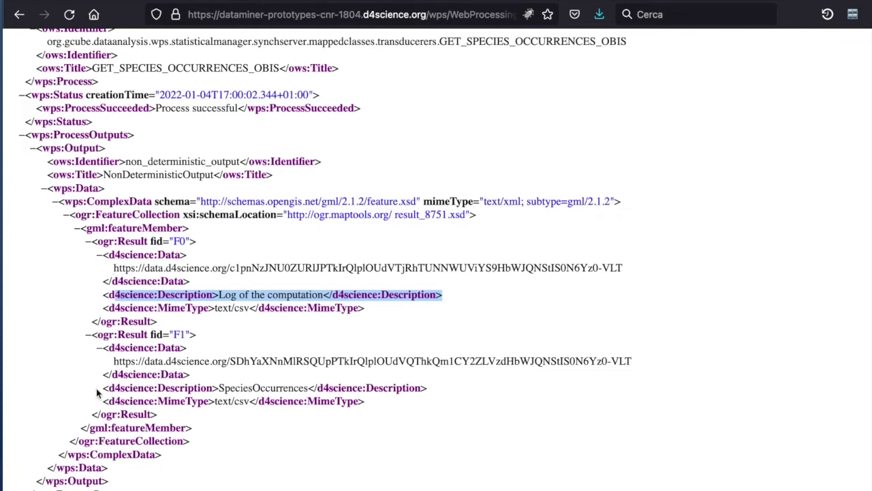
pyautogui.moveTo(102, 388); pyautogui.dragTo(502, 389)
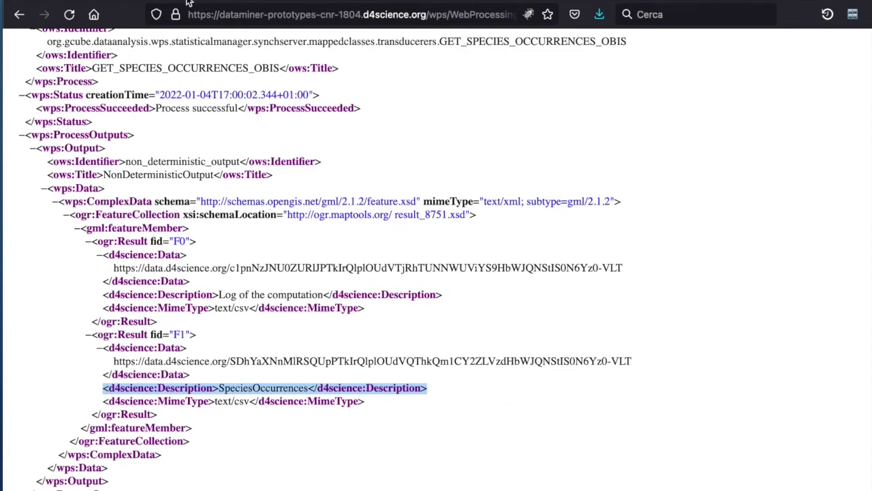
pyautogui.hotkey('ctrl', 'w')
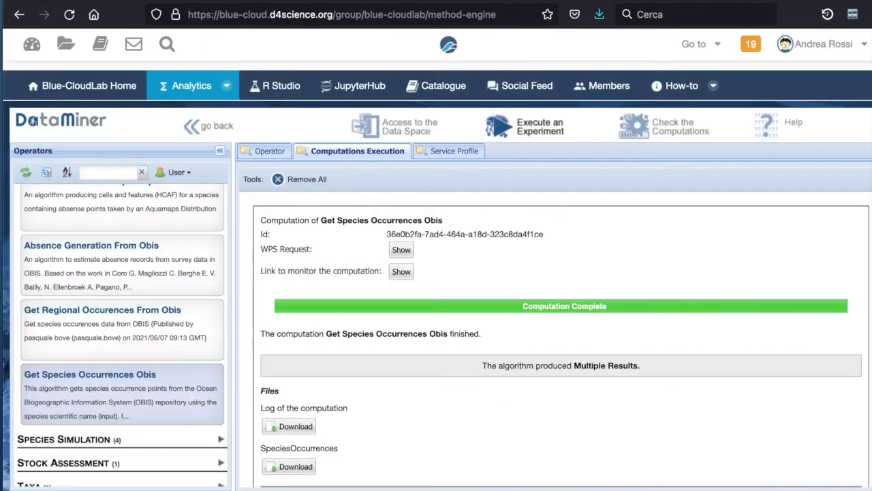
# - Download the SpeciesOccurrences CSV file, open it in BBEdit to browse its records, and close it
pyautogui.scroll(-1, 508, 296)
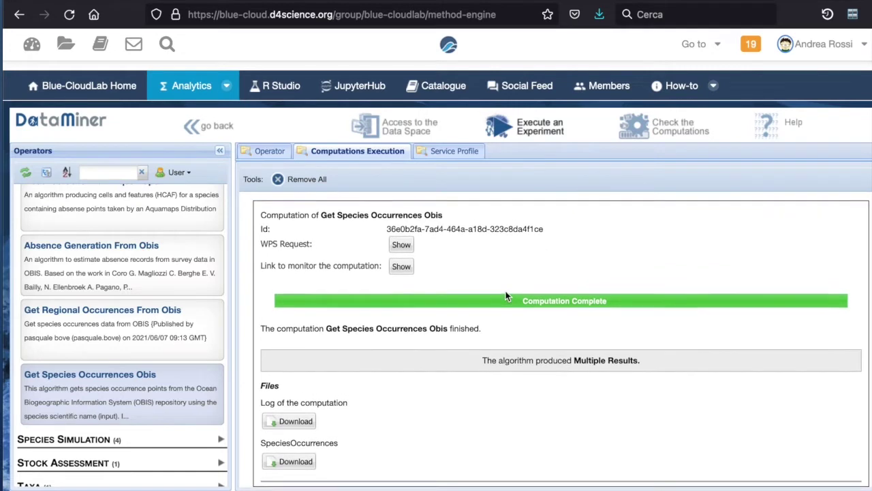
pyautogui.click(289, 463)
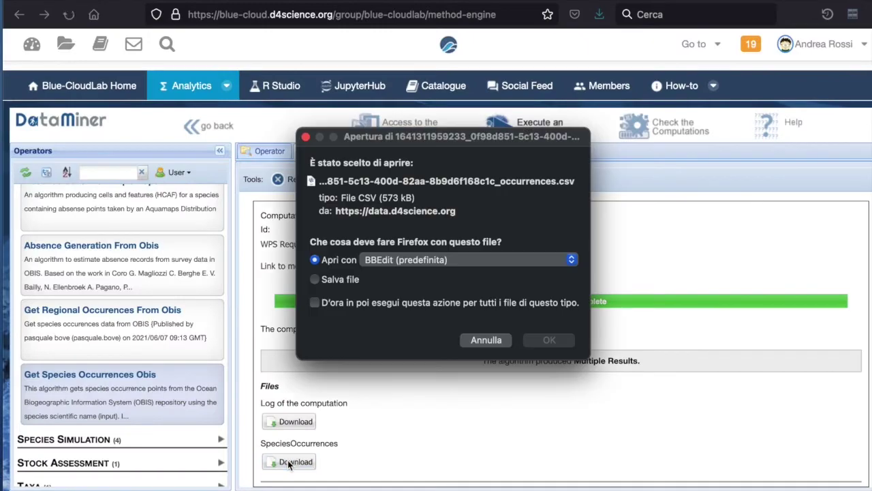
pyautogui.click(536, 342)
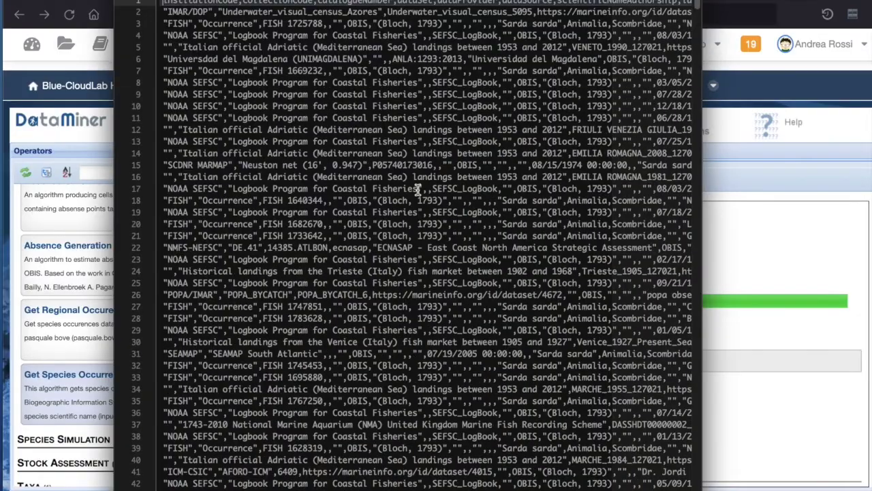
pyautogui.scroll(-20, 418, 188)
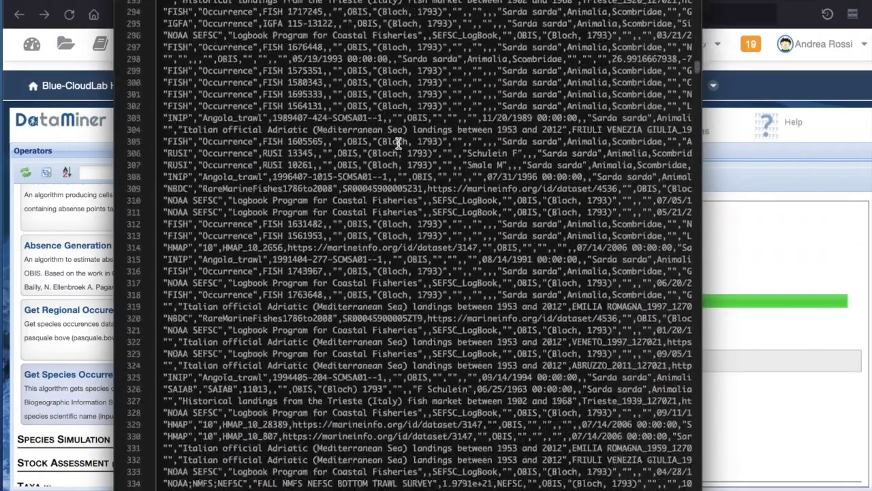
pyautogui.scroll(20, 399, 143)
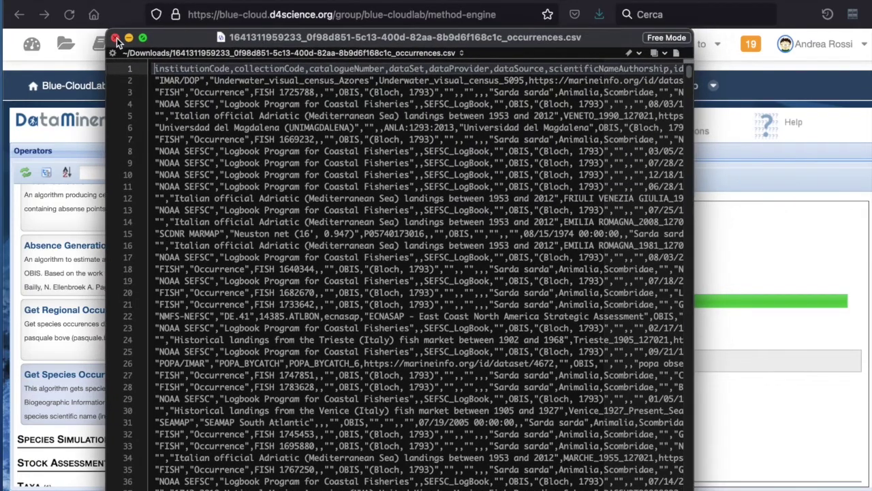
pyautogui.click(116, 38)
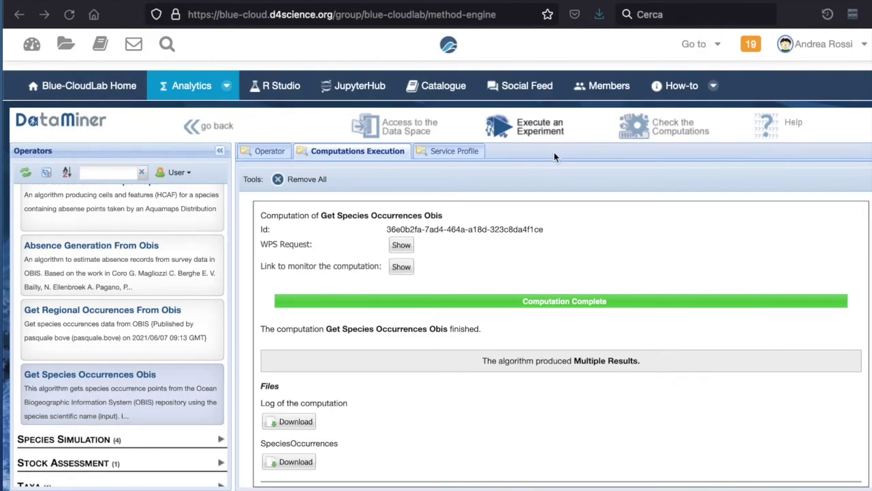
# - Browse the list of computations and open the report of the newest GET_SPECIES_OCCURRENCES_OBIS run
pyautogui.click(677, 128)
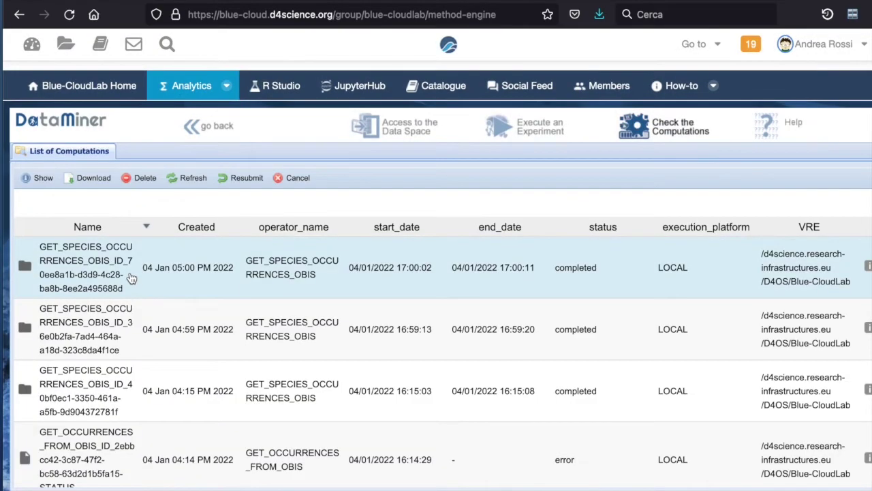
pyautogui.scroll(-5, 136, 280)
pyautogui.scroll(5, 137, 279)
pyautogui.click(139, 276)
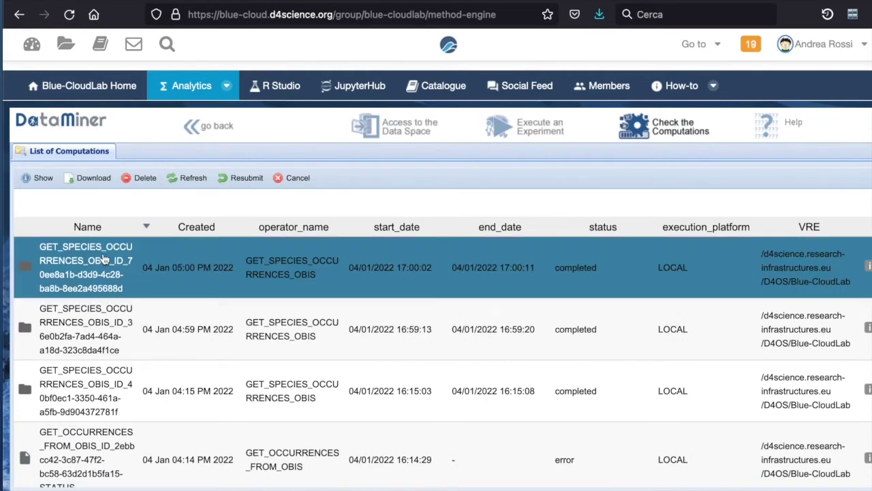
pyautogui.click(43, 179)
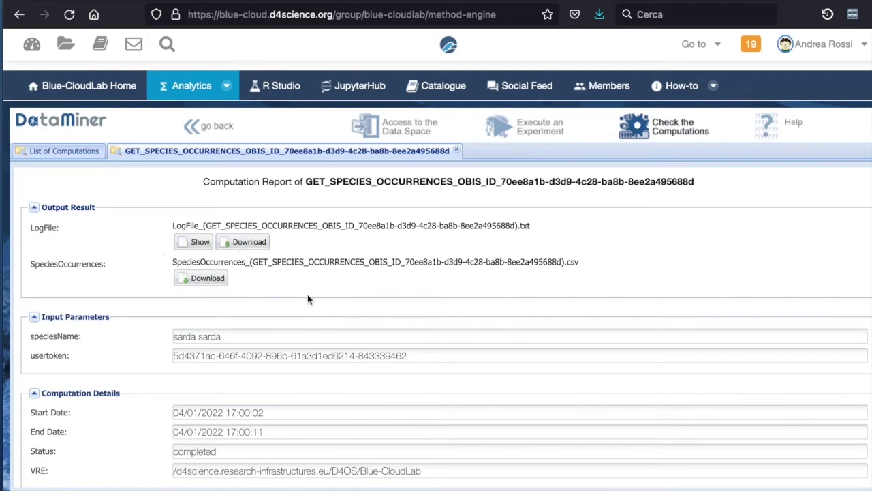
# - Review the report's input parameters, computation and operator details, close it, and resubmit the same computation
pyautogui.scroll(-4, 307, 300)
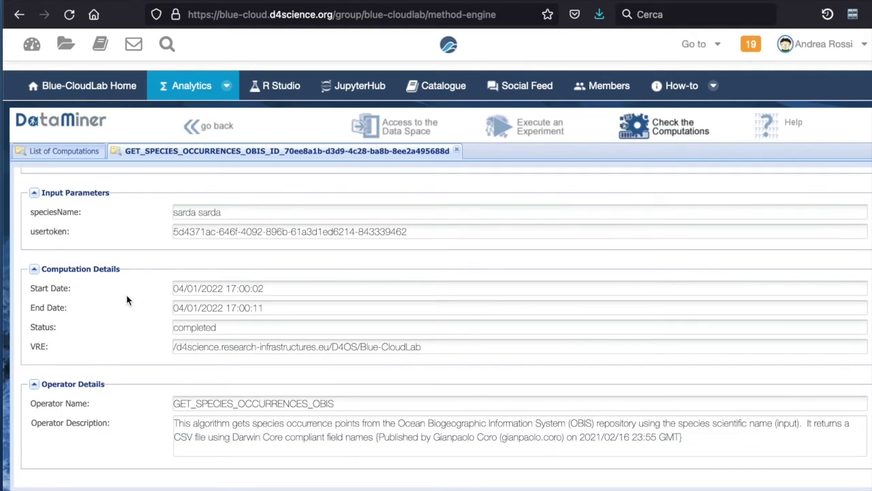
pyautogui.scroll(-1, 128, 298)
pyautogui.scroll(5, 128, 299)
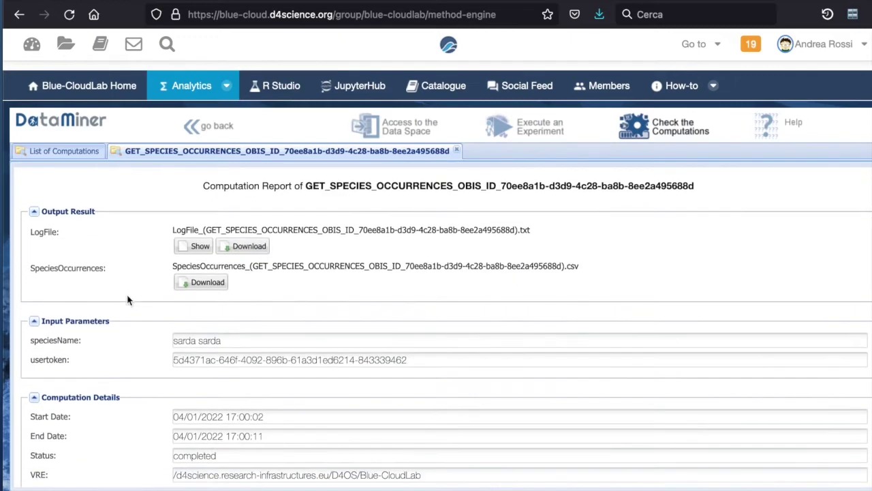
pyautogui.click(456, 150)
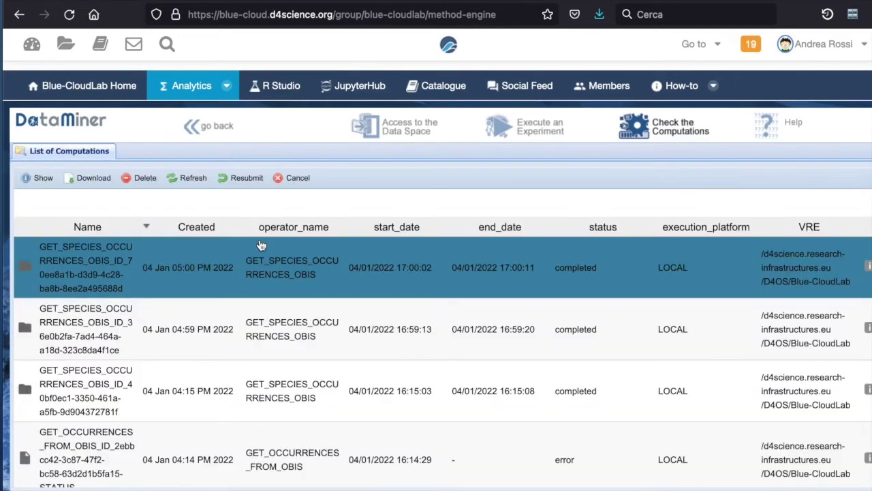
pyautogui.click(243, 180)
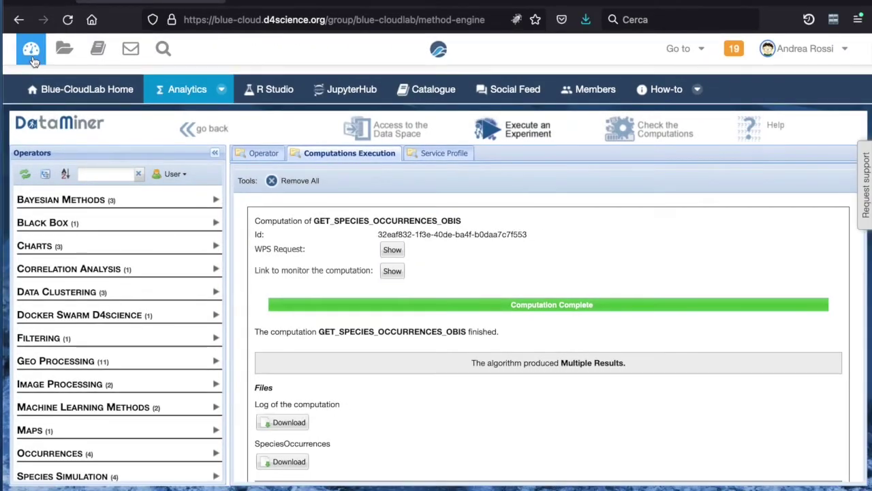
# - Return to the Blue-Cloud Gateway home page, open the Blue-Cloud Hackathon virtual lab and look through its home page
pyautogui.click(33, 60)
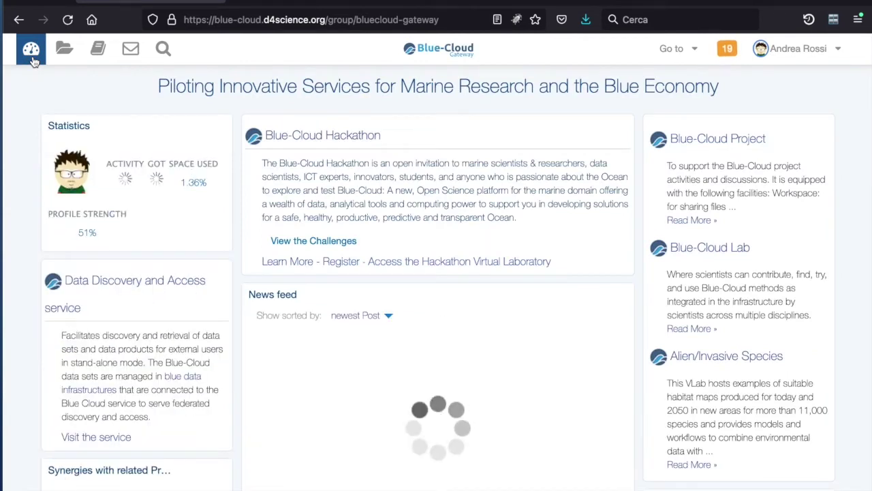
pyautogui.click(337, 137)
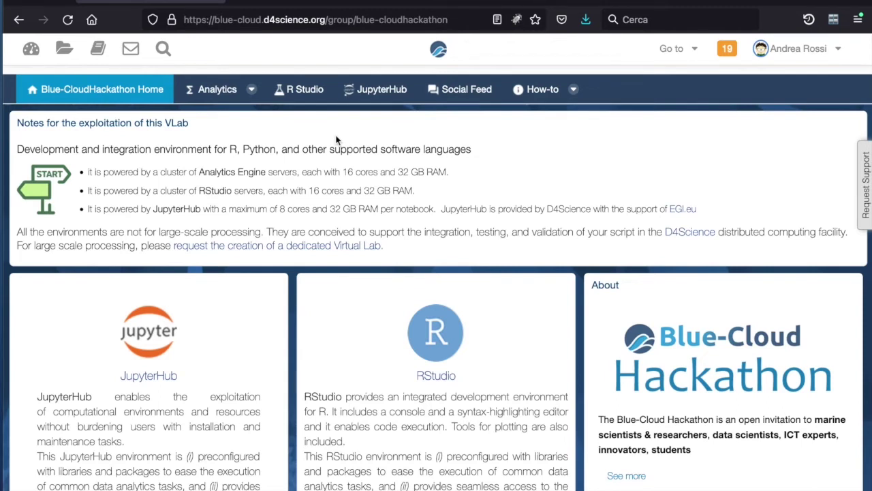
pyautogui.scroll(-3, 336, 140)
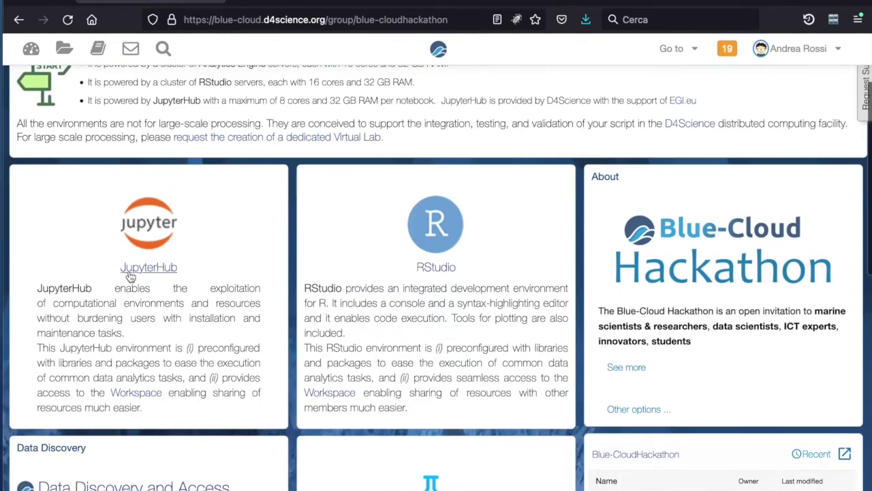
pyautogui.scroll(-5, 407, 278)
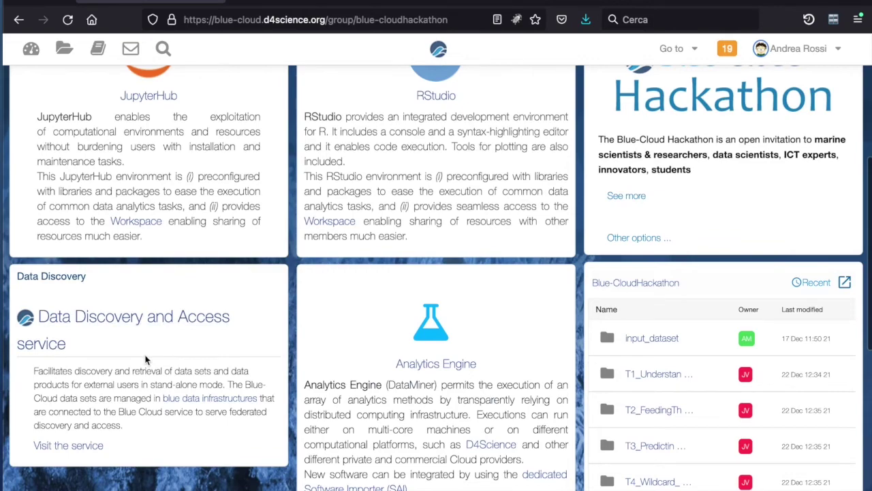
pyautogui.scroll(-3, 366, 335)
pyautogui.scroll(10, 191, 452)
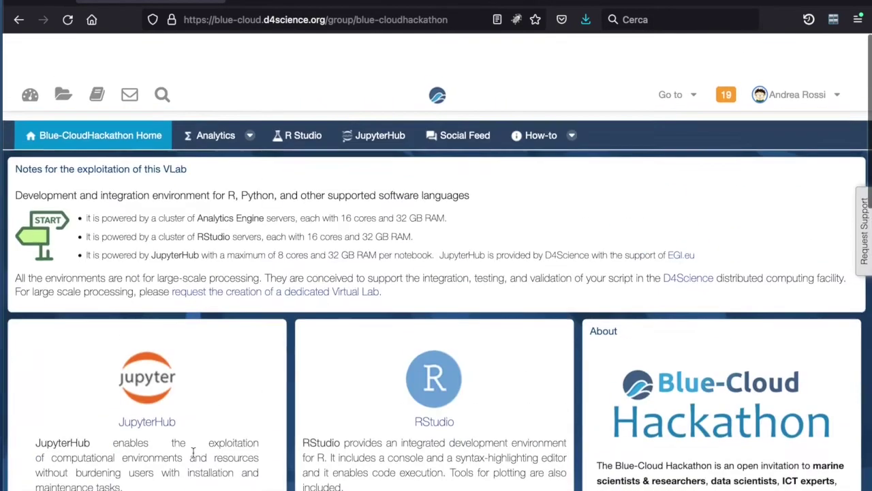
# - Return to the Blue-Cloud Gateway home page and look through its Demonstrators list, from Zoo-Phytoplankton EOV to Aquaculture Monitor
pyautogui.scroll(-1, 193, 452)
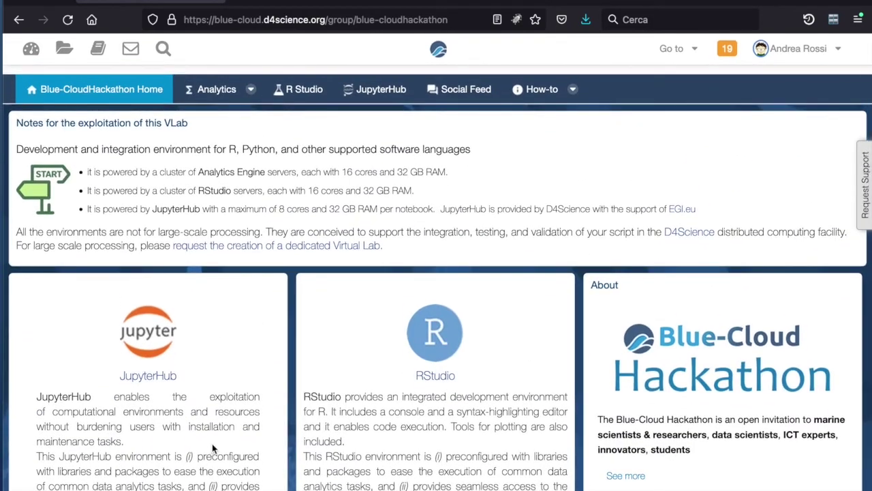
pyautogui.click(39, 61)
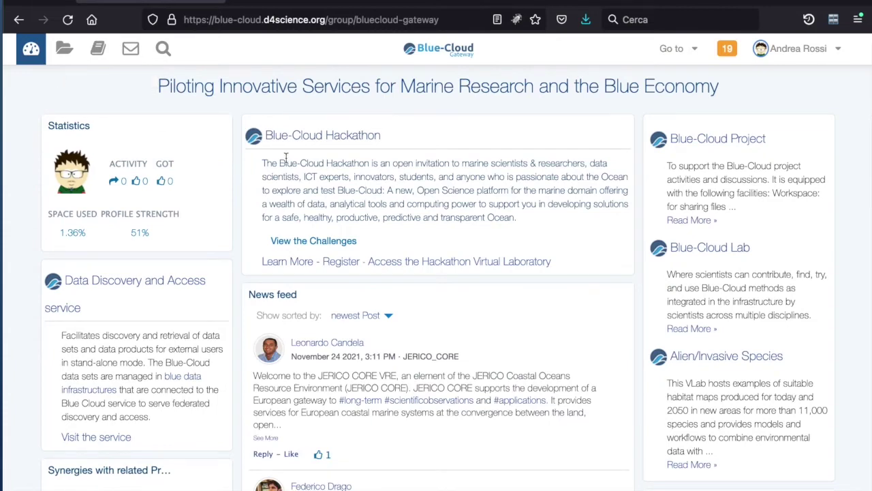
pyautogui.scroll(-3, 286, 157)
pyautogui.scroll(-2, 287, 162)
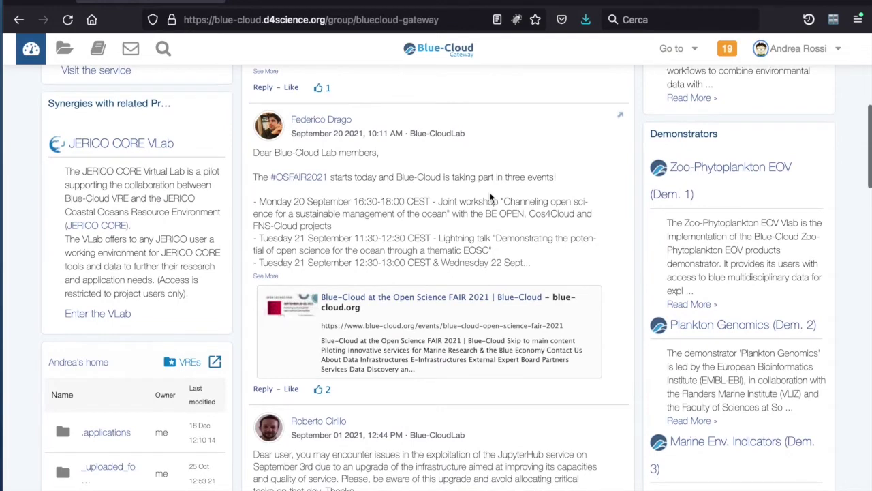
pyautogui.scroll(-1, 489, 197)
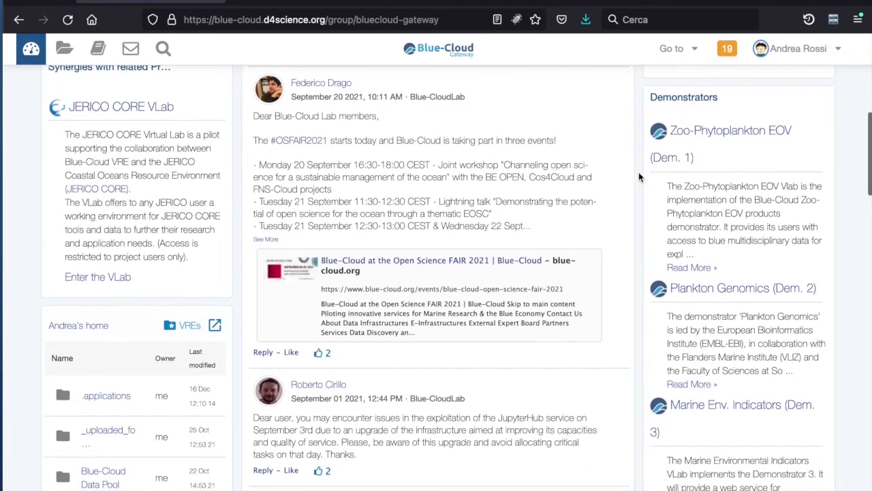
pyautogui.scroll(-3, 739, 237)
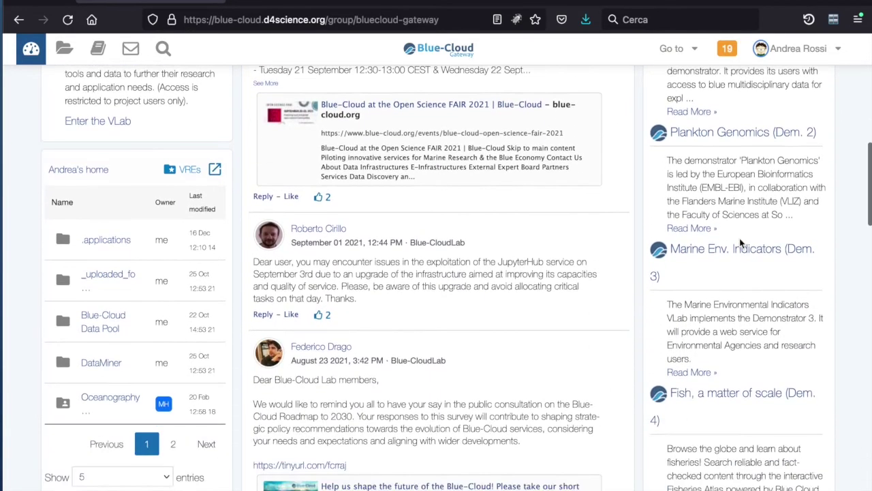
pyautogui.scroll(-3, 739, 238)
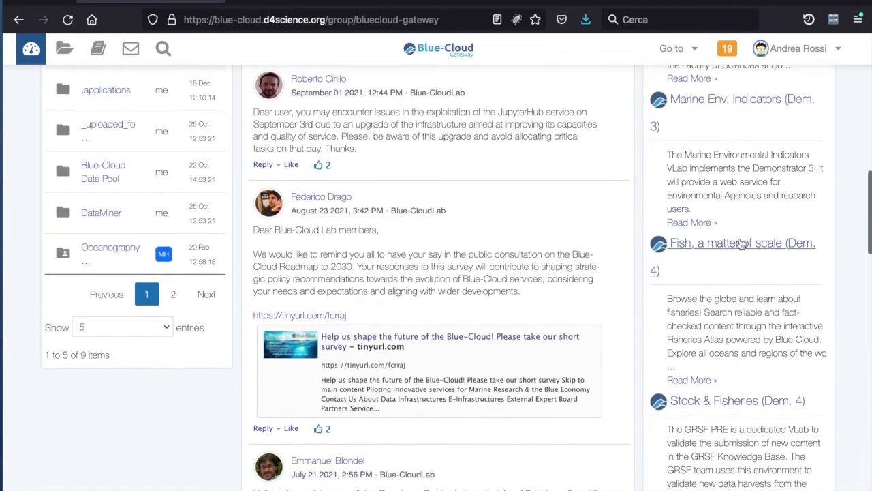
pyautogui.scroll(-3, 741, 244)
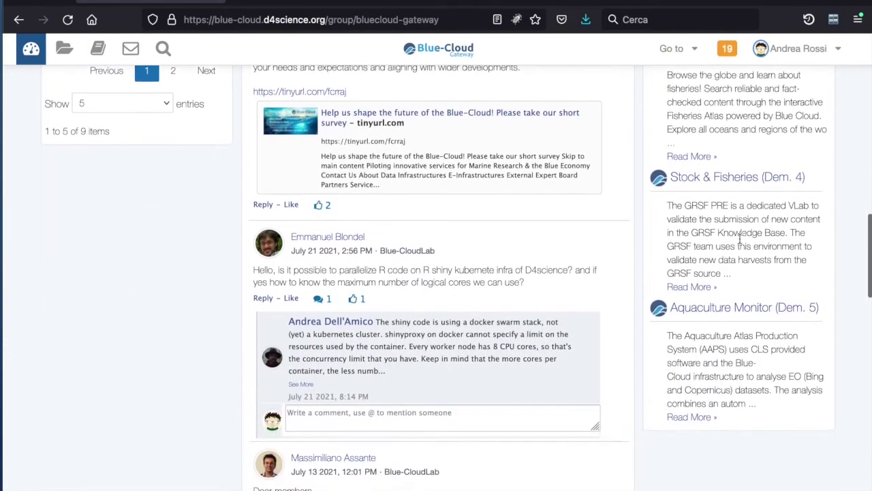
pyautogui.scroll(11, 739, 238)
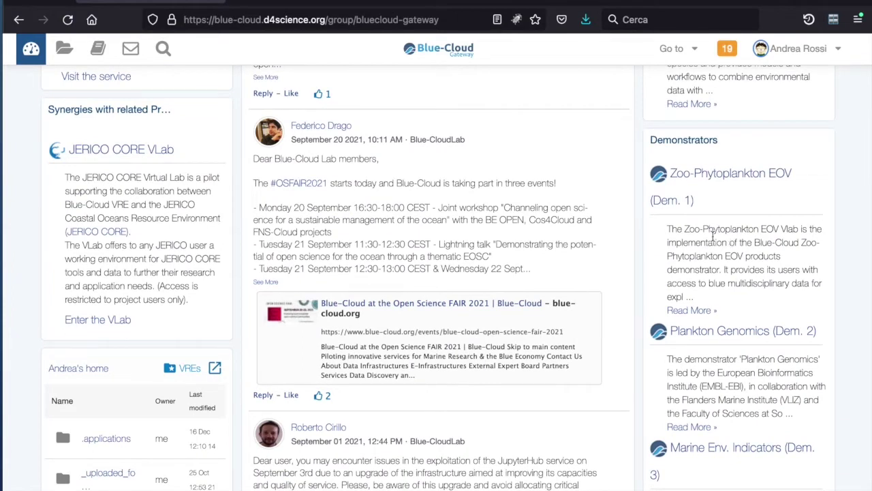
pyautogui.scroll(-4, 715, 236)
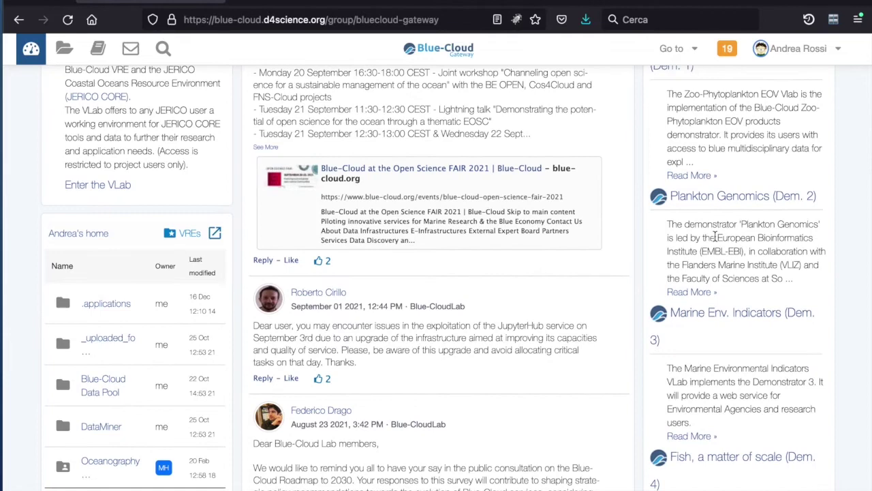
pyautogui.scroll(-3, 715, 236)
pyautogui.scroll(-10, 715, 236)
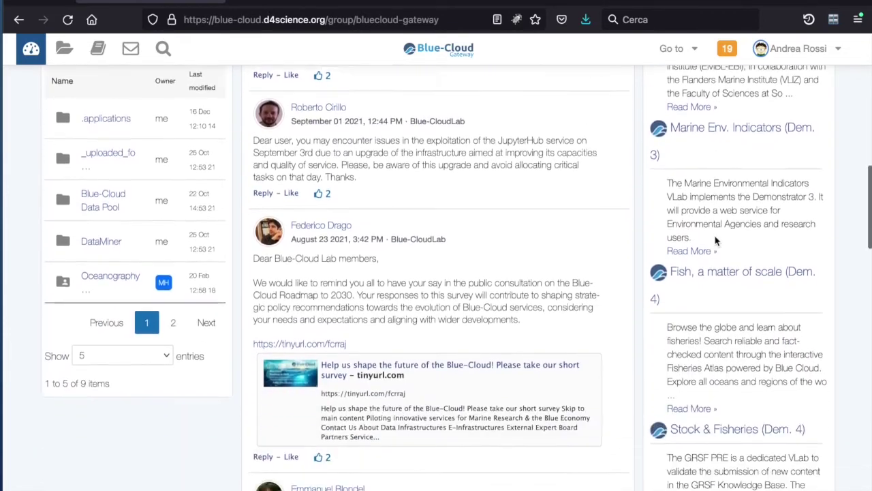
pyautogui.scroll(-2, 715, 236)
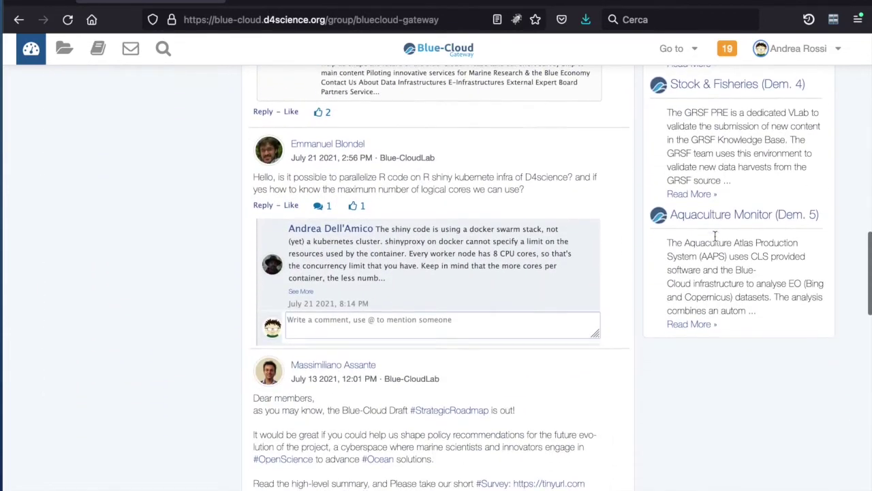
# - Request access to the Zoo-Phytoplankton EOV (Dem. 1) virtual lab and confirm joining it
pyautogui.scroll(20, 715, 236)
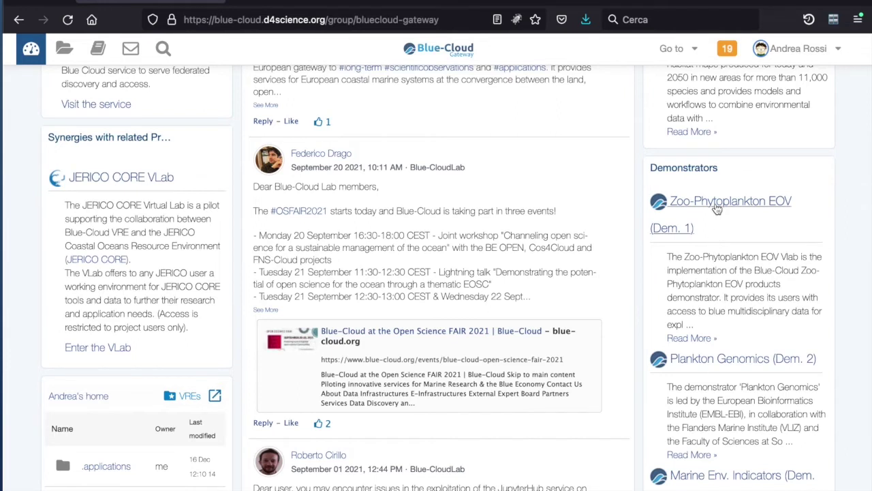
pyautogui.click(716, 205)
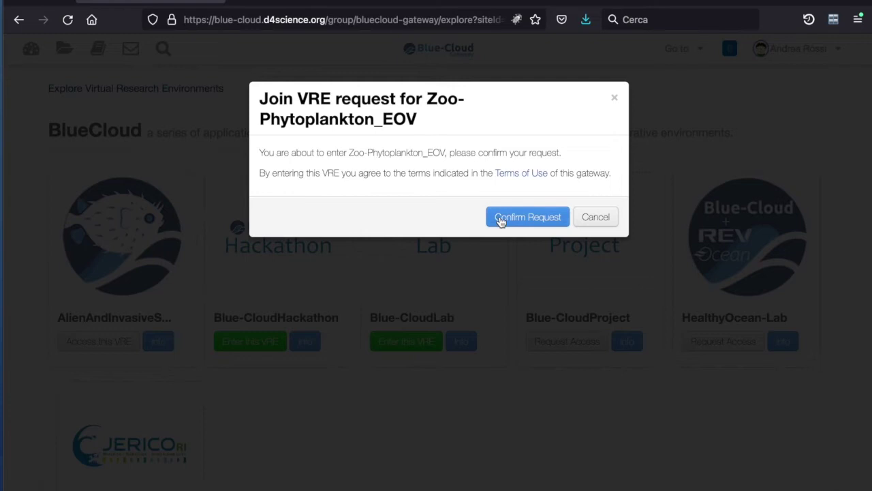
pyautogui.click(501, 218)
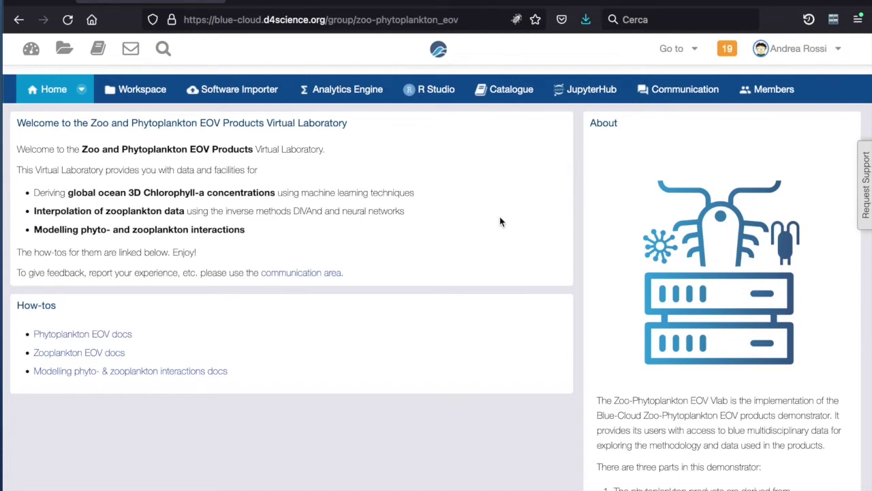
# - Open the Phytoplankton EOV docs and read the machine learning method, data sources, usage guideline and Jupyter notebook instructions
pyautogui.click(68, 335)
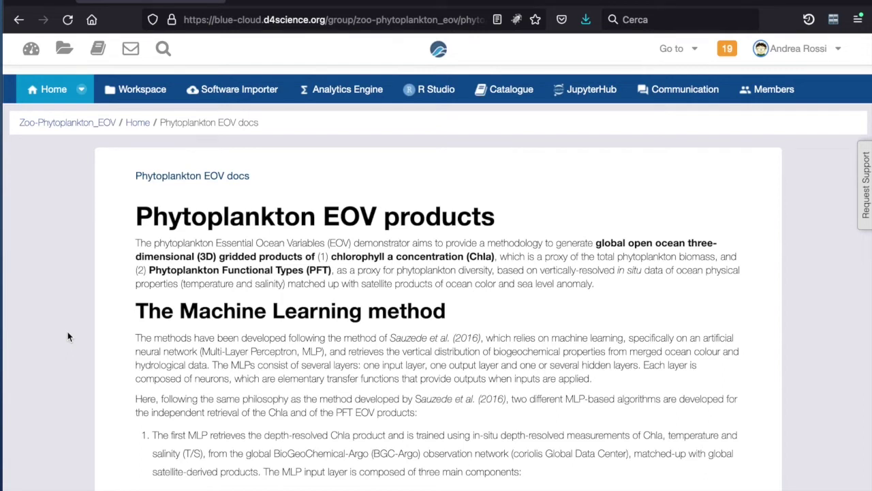
pyautogui.scroll(-5, 255, 307)
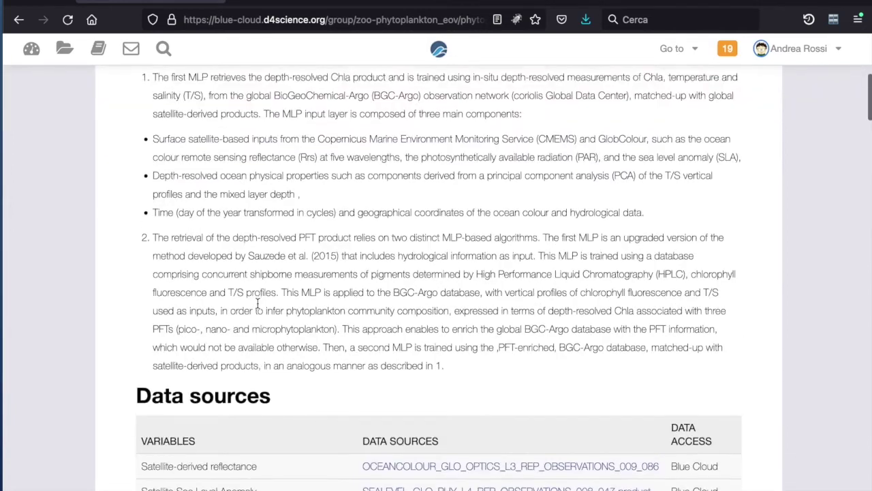
pyautogui.scroll(-5, 258, 308)
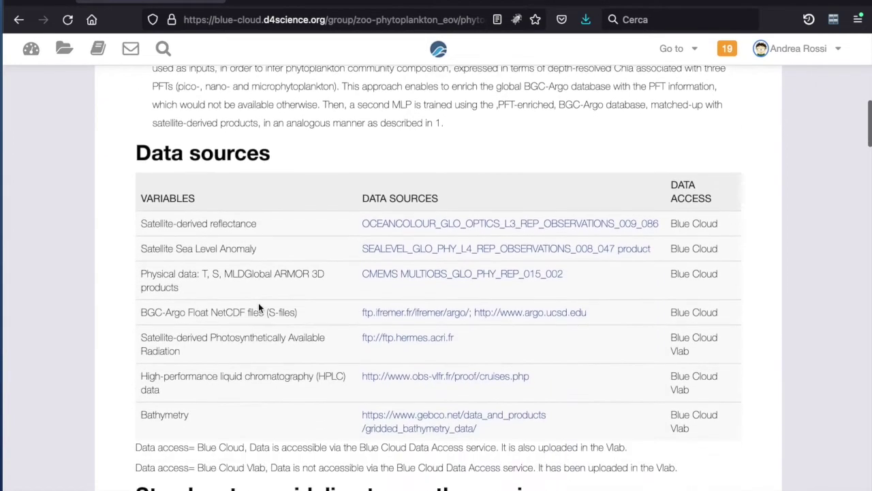
pyautogui.scroll(-3, 258, 308)
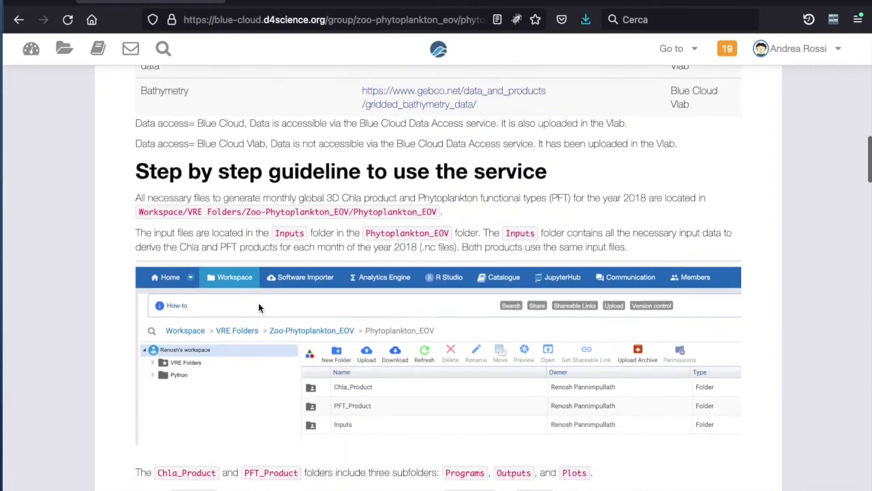
pyautogui.scroll(-3, 258, 305)
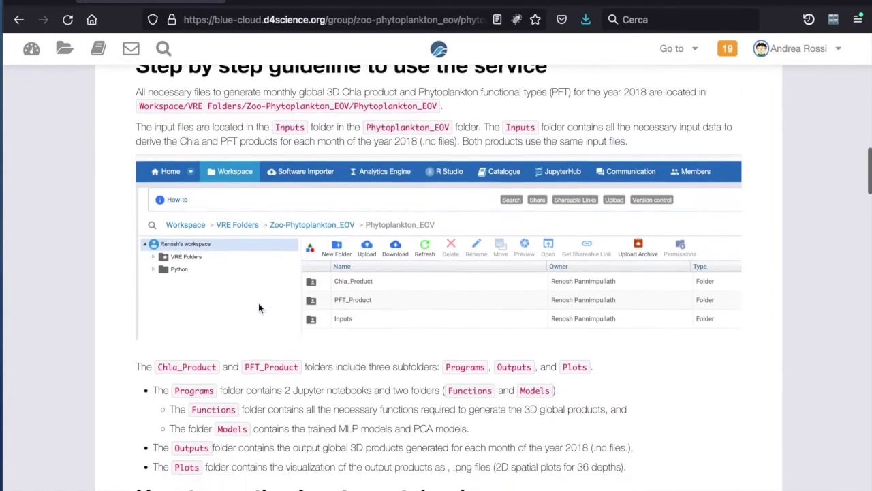
pyautogui.scroll(-3, 258, 308)
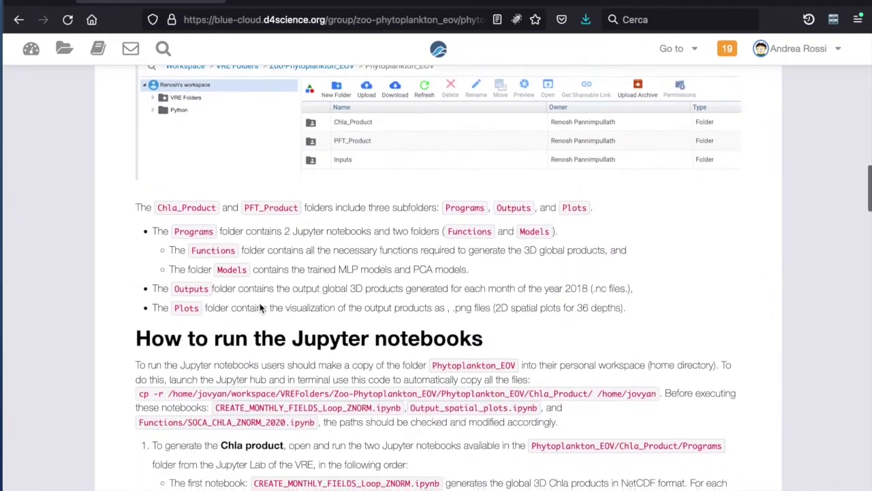
pyautogui.scroll(-2, 259, 304)
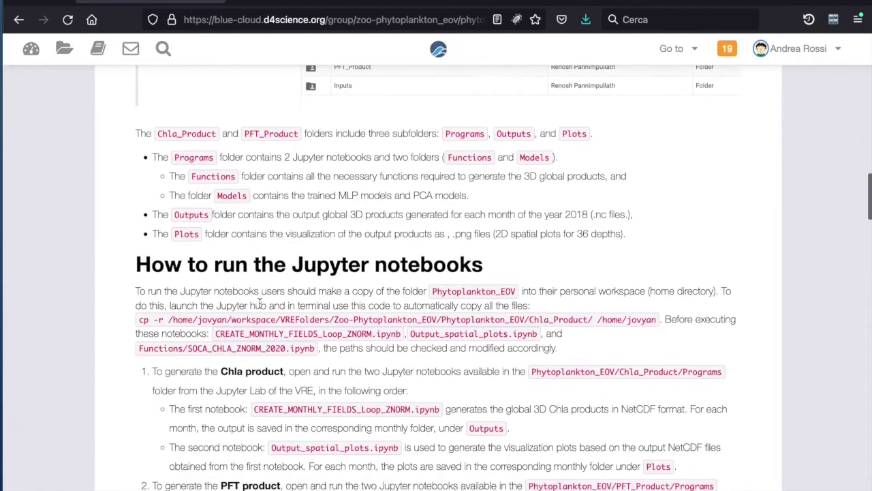
pyautogui.scroll(-3, 259, 304)
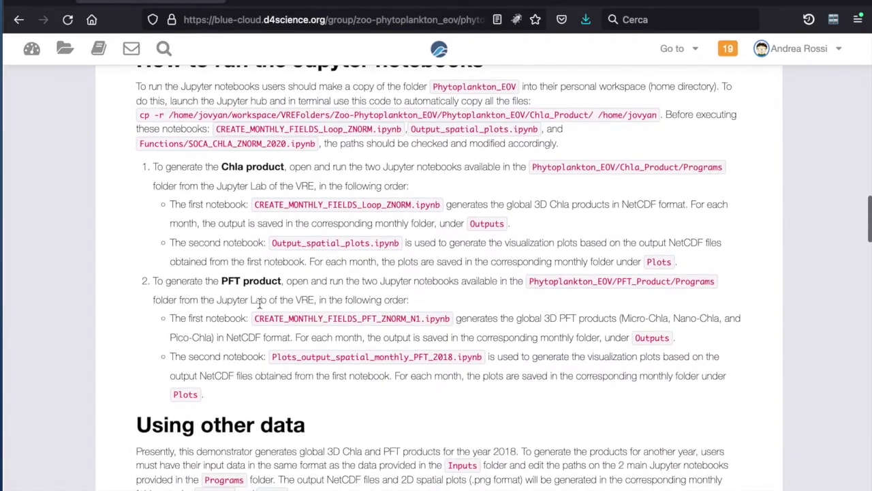
pyautogui.scroll(-2, 259, 308)
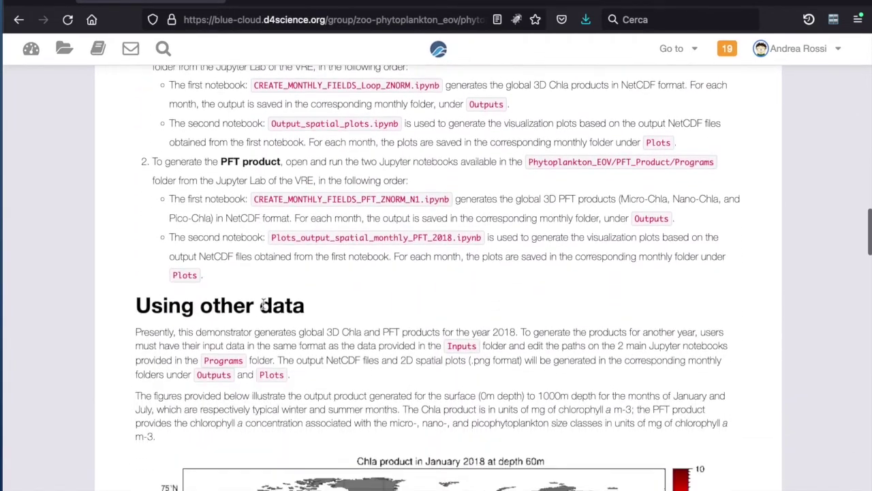
# - Examine the global Chla and PFT product maps for January and July 2018 in the Phytoplankton EOV docs
pyautogui.scroll(-3, 284, 306)
pyautogui.scroll(-9, 283, 306)
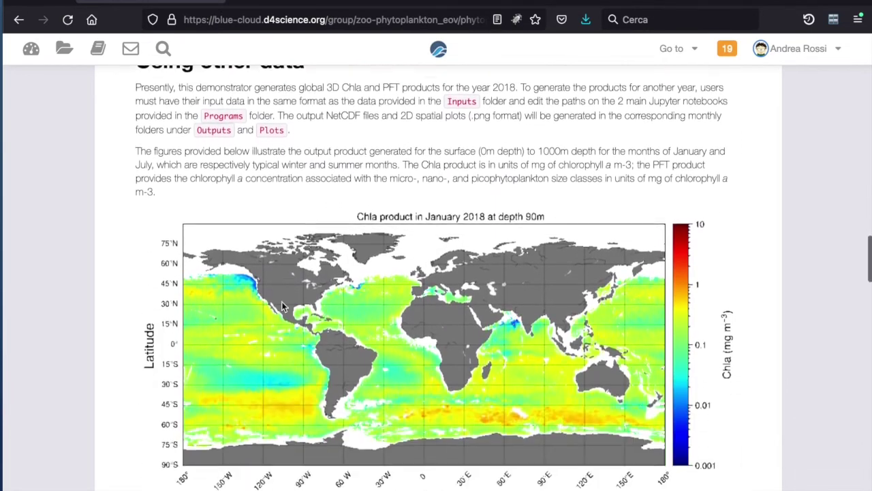
pyautogui.scroll(-5, 282, 307)
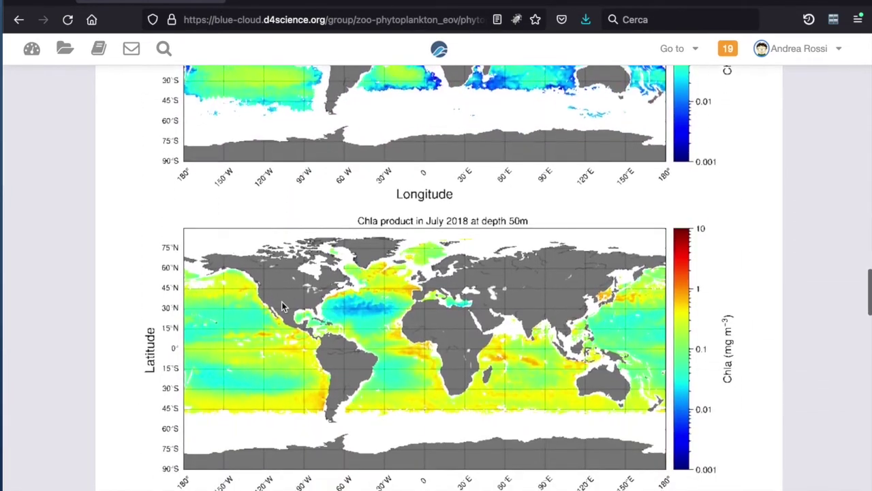
pyautogui.scroll(-12, 283, 306)
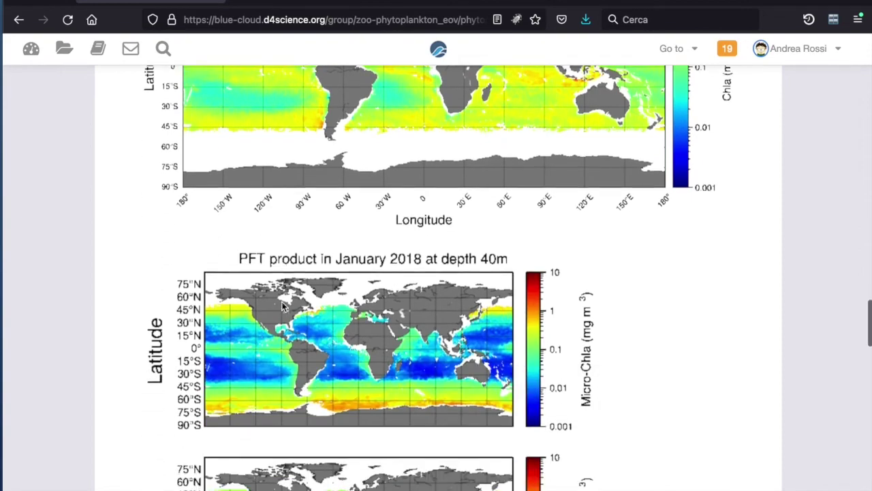
pyautogui.scroll(-15, 283, 306)
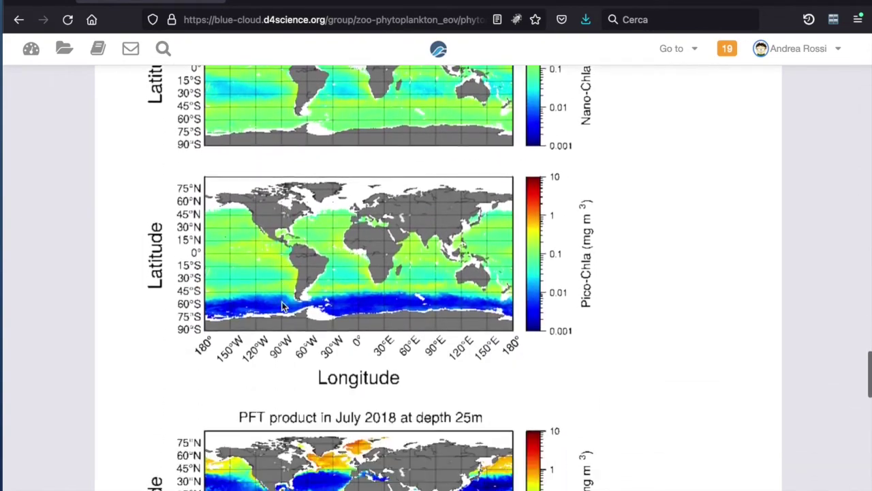
# - Return to the Zoo-Phytoplankton_EOV home page, then open the Zooplankton EOV docs and review their data sources and notebook instructions
pyautogui.press('Home')
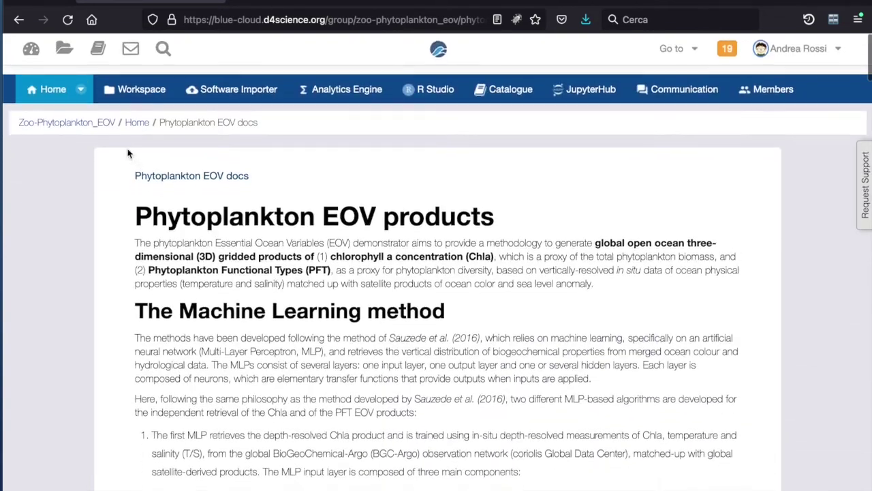
pyautogui.click(75, 123)
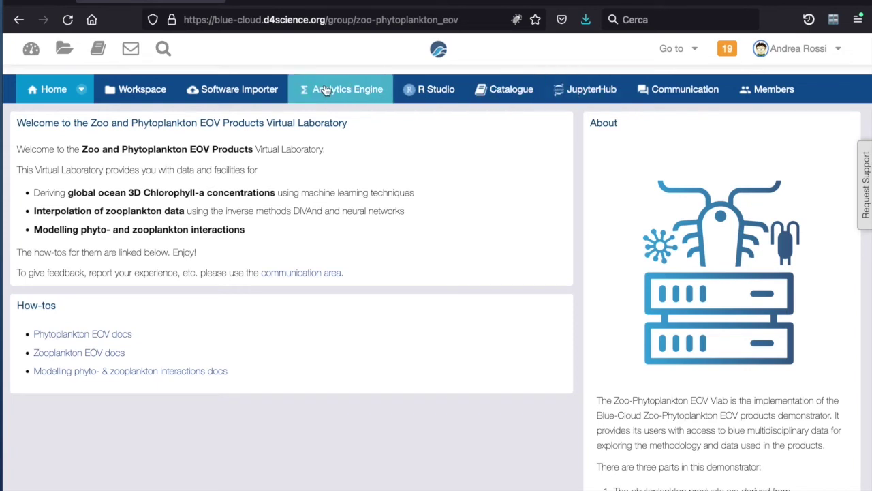
pyautogui.click(88, 353)
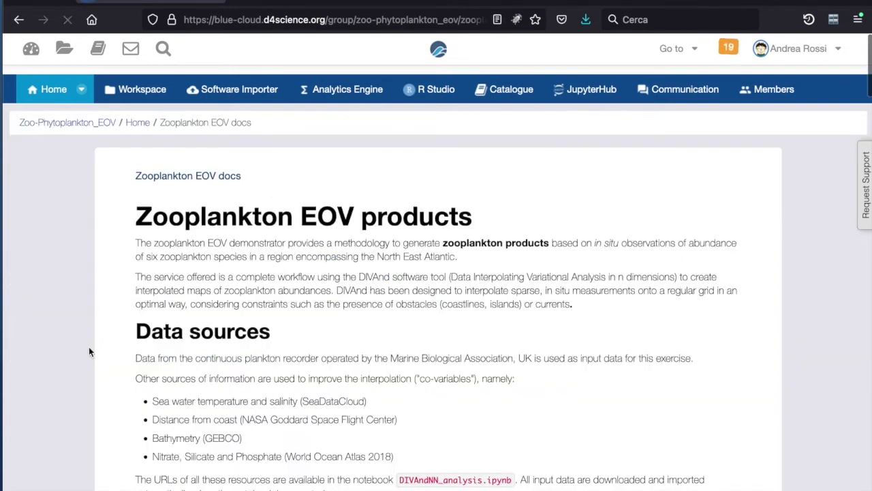
pyautogui.scroll(-4, 331, 332)
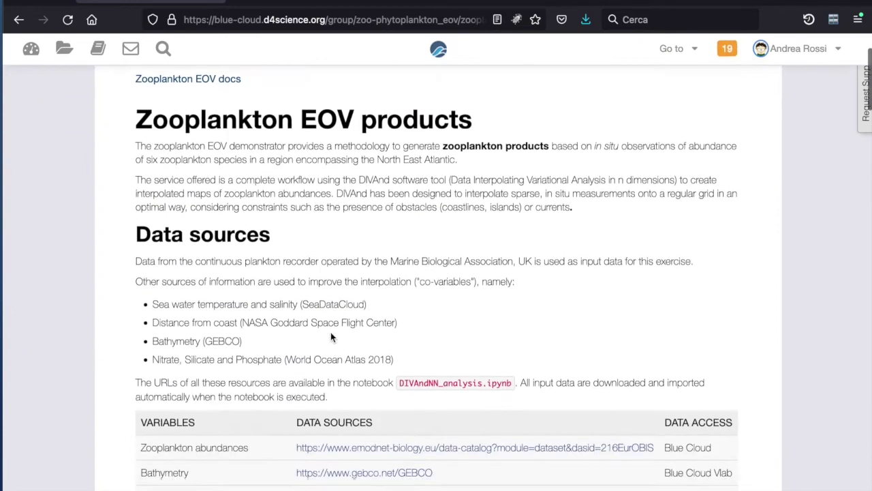
pyautogui.scroll(-8, 331, 332)
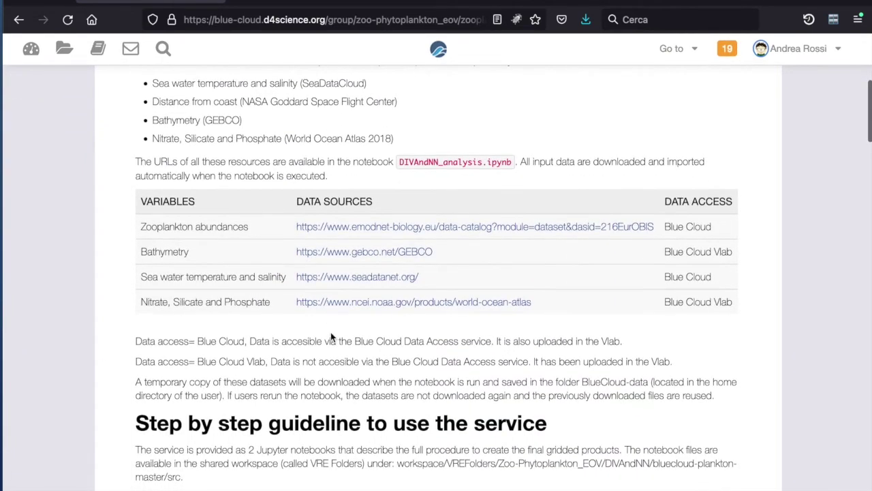
pyautogui.scroll(-9, 331, 332)
pyautogui.scroll(20, 330, 332)
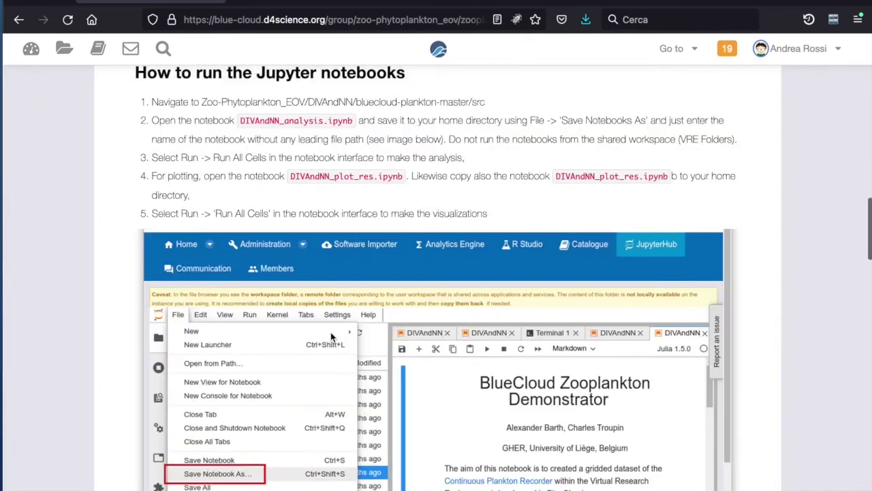
pyautogui.scroll(-1, 330, 337)
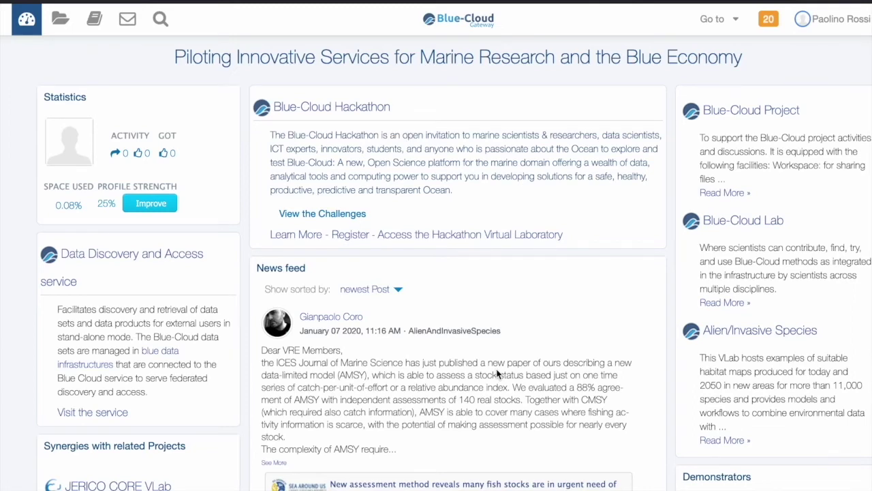
# - Open the workspace, expand the VRE Folders and list their contents sorted by name
pyautogui.click(62, 26)
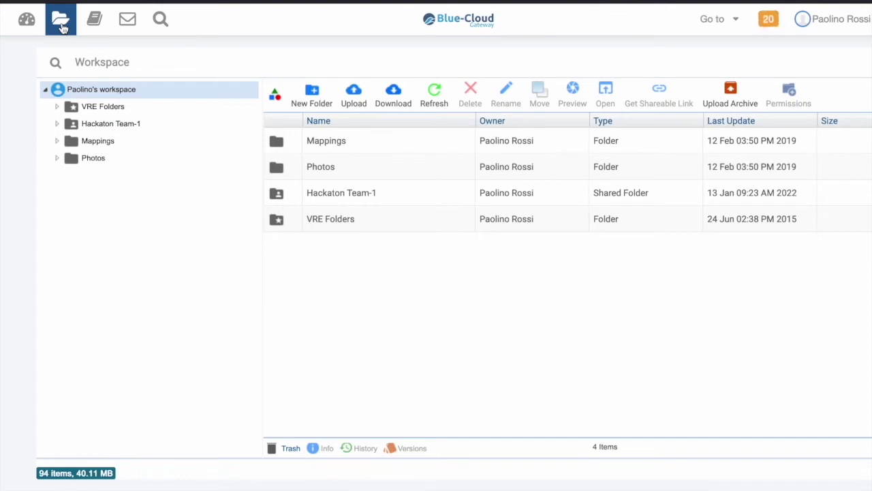
pyautogui.click(57, 107)
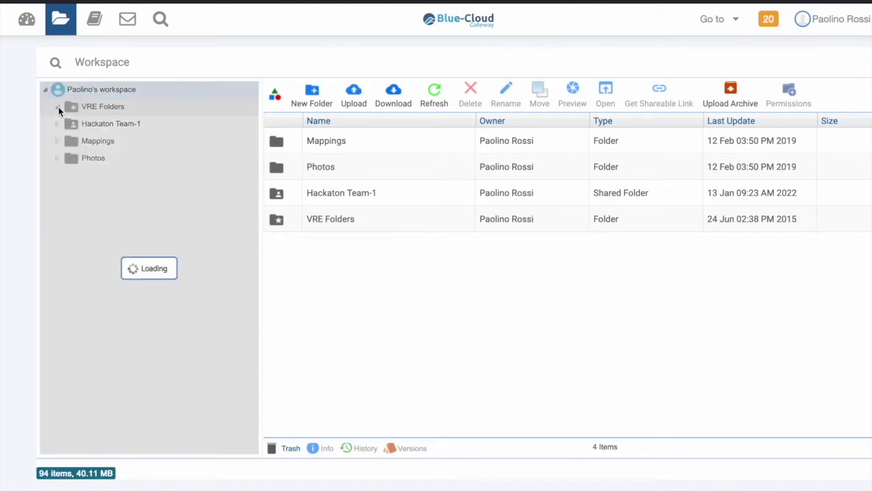
pyautogui.click(104, 107)
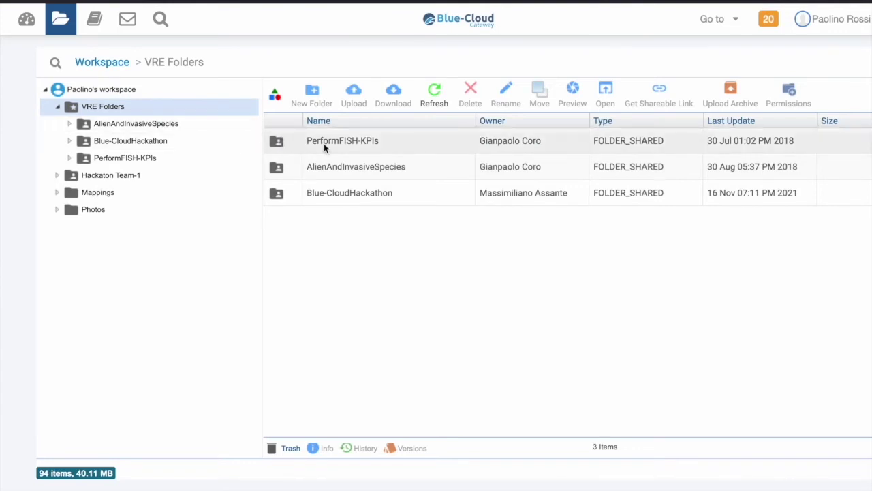
pyautogui.click(371, 121)
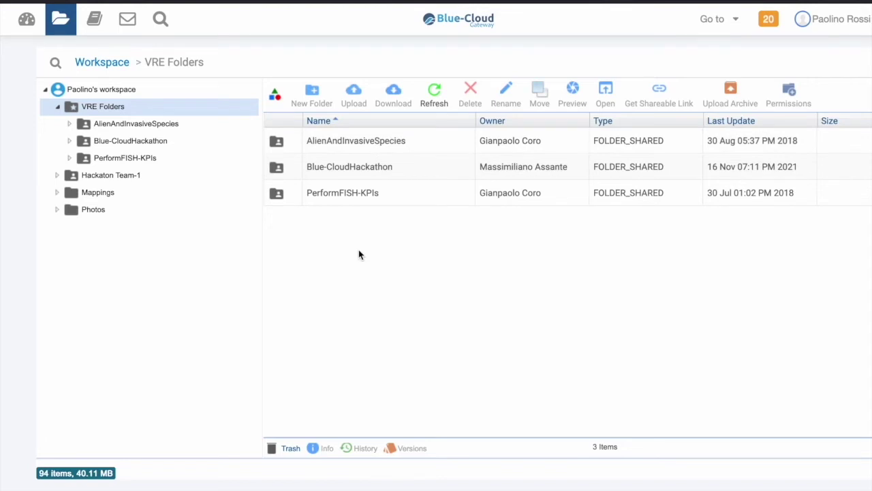
# - Open the Blue-CloudHackathon shared folder to view its resource folders and select it in the workspace tree
pyautogui.doubleClick(366, 173)
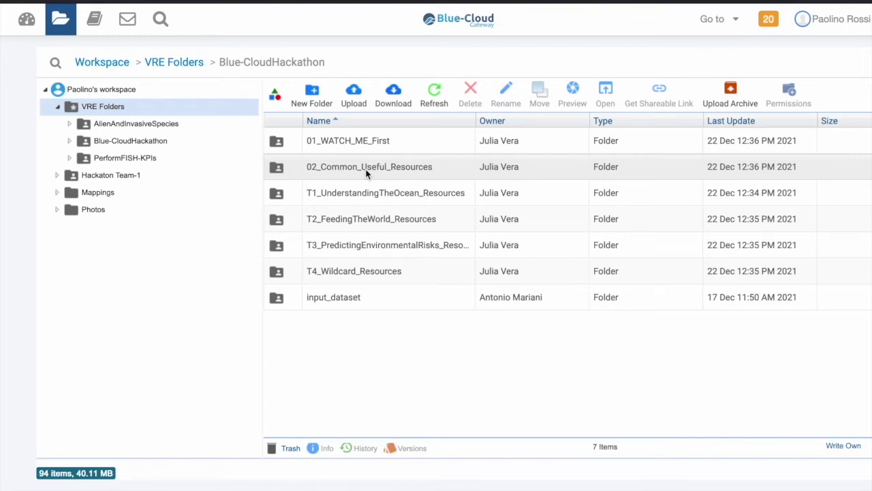
pyautogui.click(58, 107)
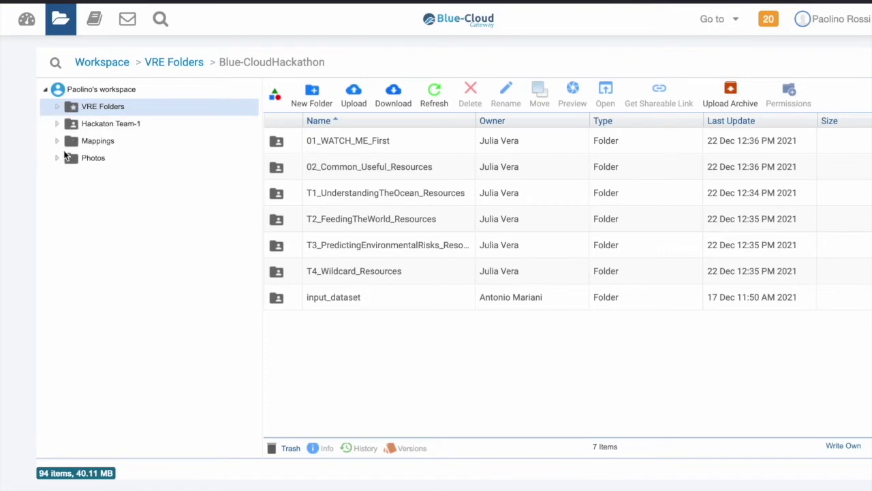
pyautogui.click(58, 107)
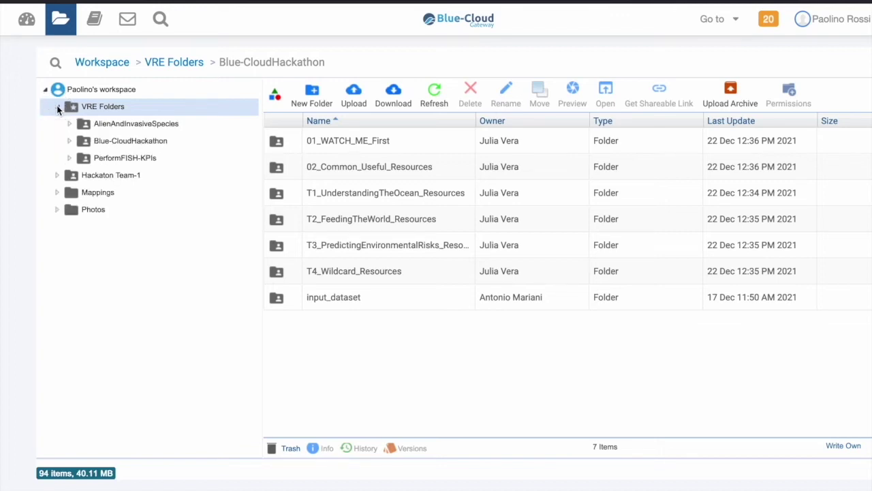
pyautogui.click(156, 140)
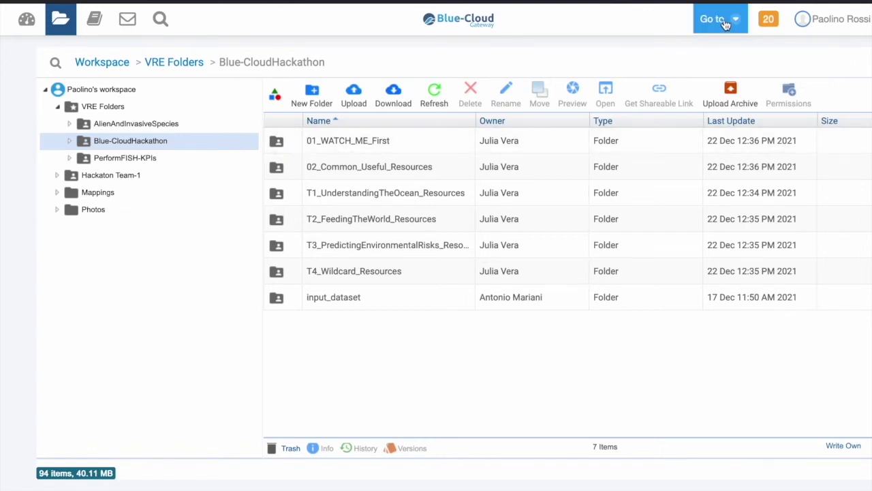
# - Return to the gateway home page and open the Blue-Cloud Hackathon virtual lab to review its home page
pyautogui.click(32, 21)
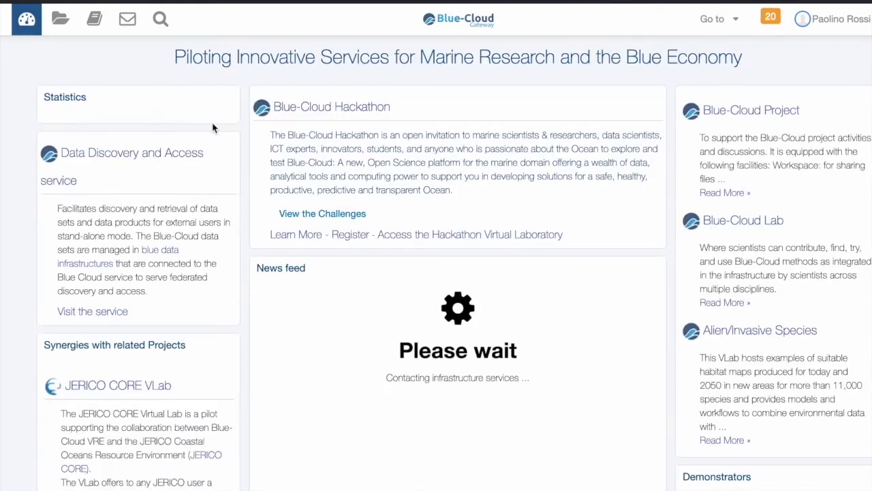
pyautogui.click(366, 111)
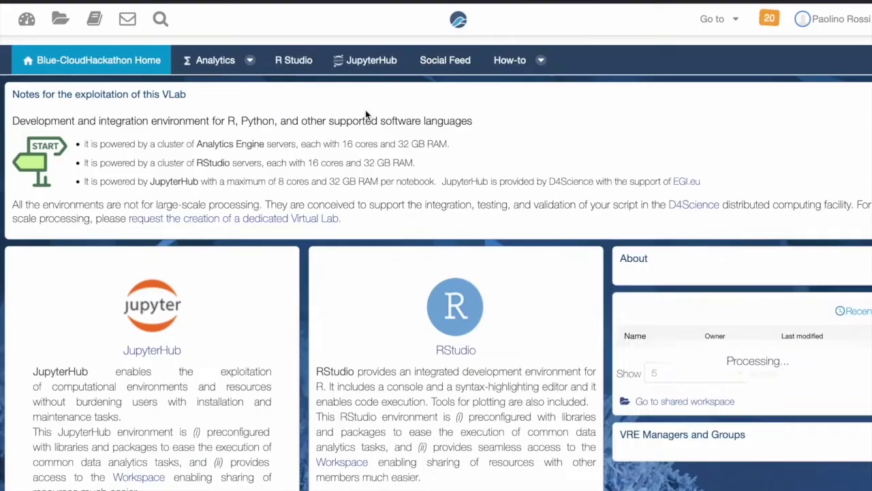
pyautogui.scroll(-4, 365, 116)
pyautogui.scroll(-2, 366, 116)
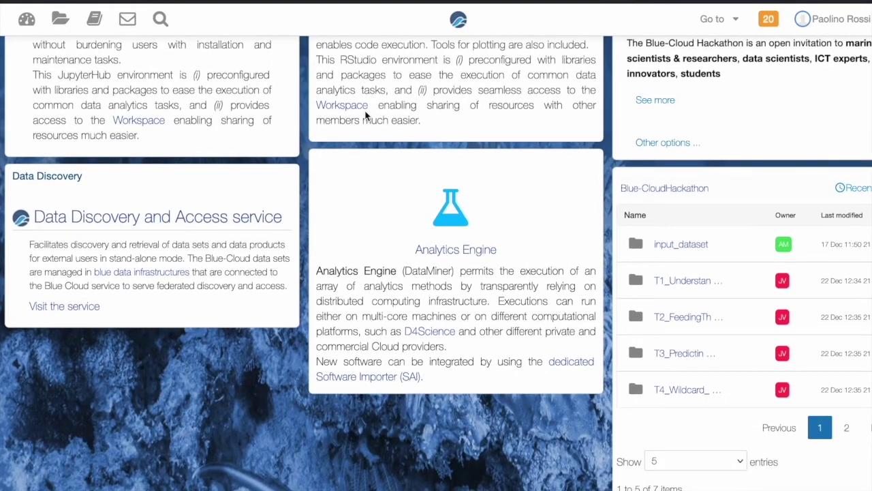
# - Find the Blue-CloudHackathon shared folder list on the lab's home page and increase its number of entries shown per page
pyautogui.scroll(-1, 366, 116)
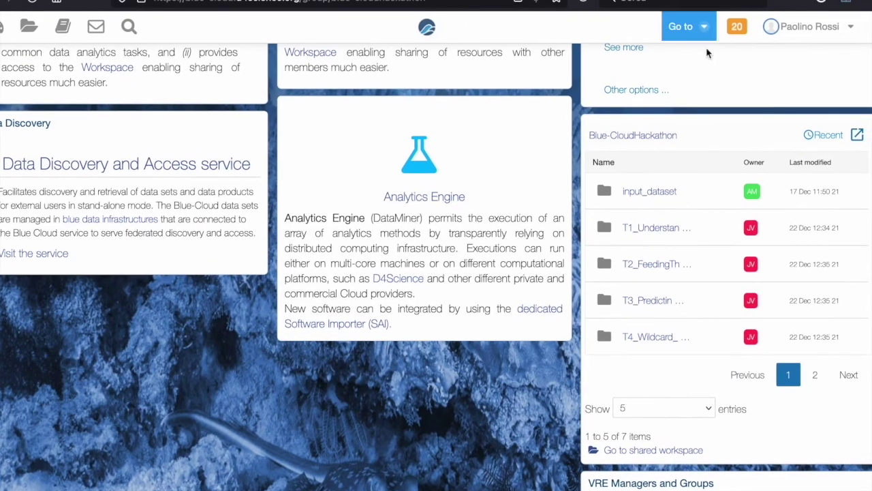
pyautogui.scroll(1, 763, 180)
pyautogui.scroll(-1, 732, 188)
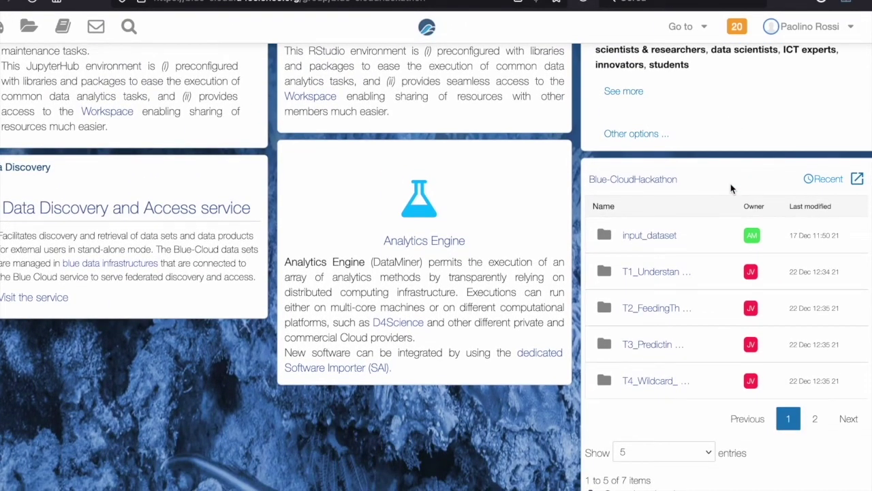
pyautogui.scroll(5, 730, 188)
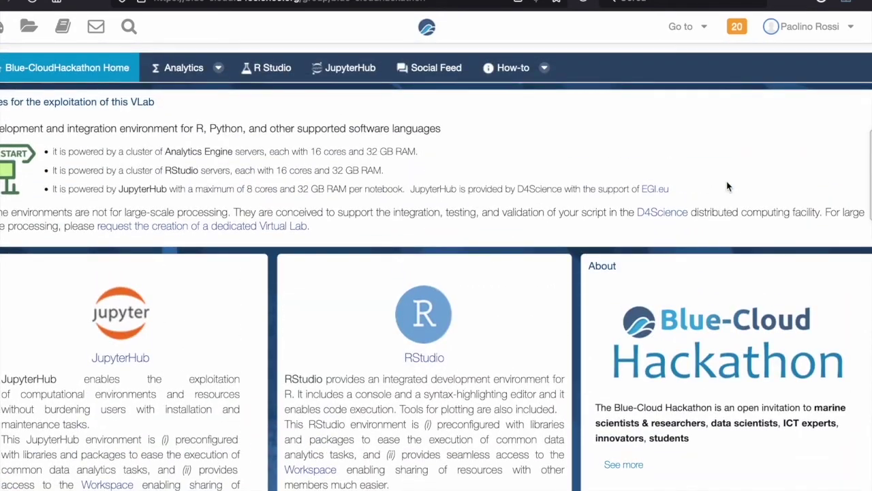
pyautogui.scroll(-5, 728, 186)
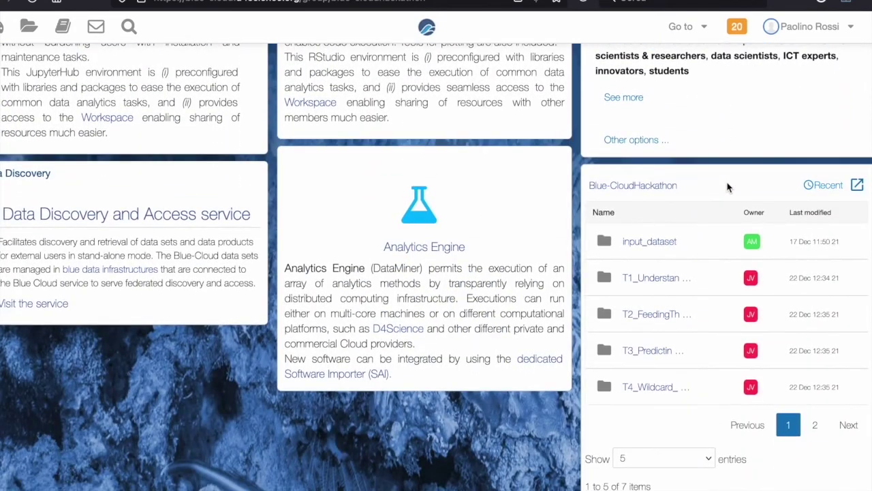
pyautogui.click(698, 466)
pyautogui.click(685, 471)
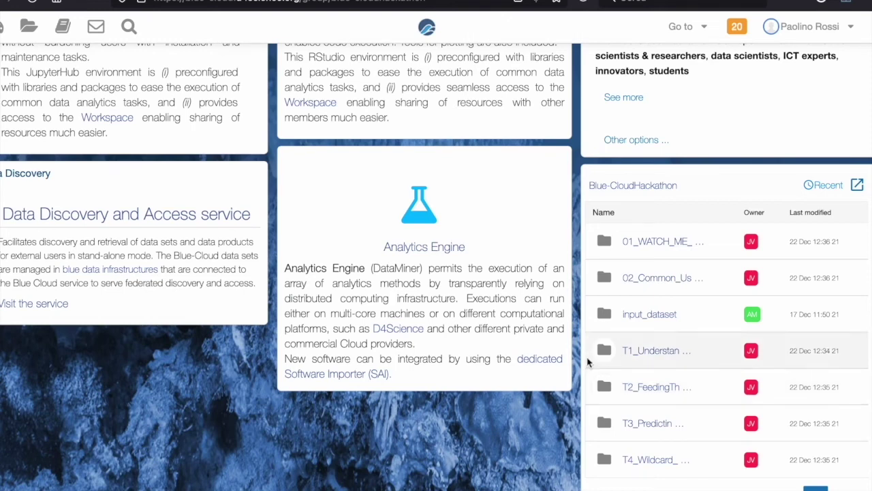
# - Return to the workspace and view the Hackaton Team-1, Mappings and Photos folders
pyautogui.scroll(5, 706, 400)
pyautogui.click(31, 28)
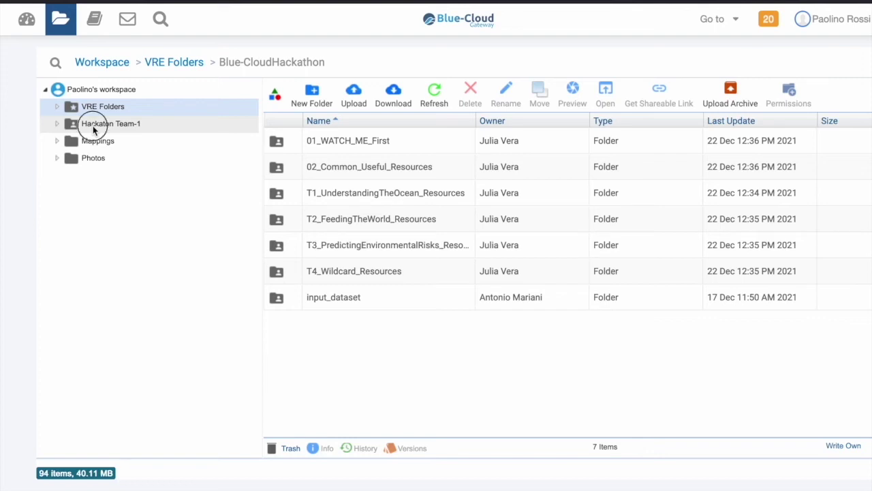
pyautogui.click(92, 125)
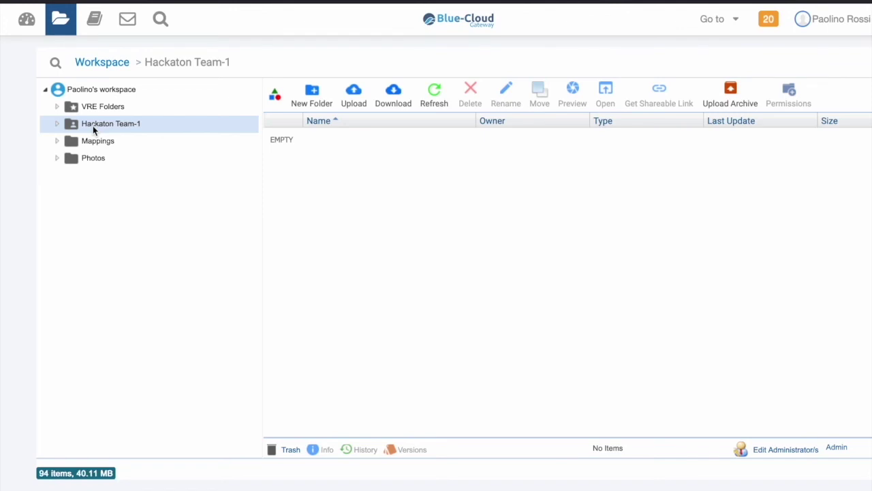
pyautogui.click(87, 143)
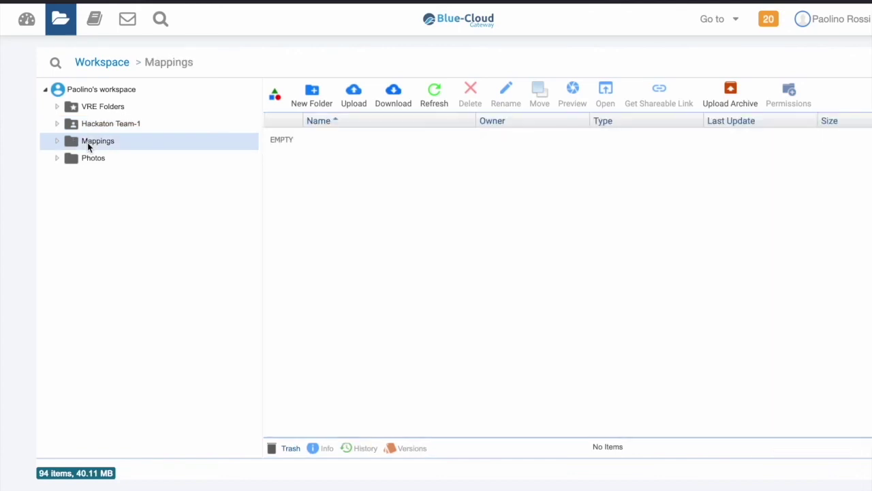
pyautogui.click(89, 156)
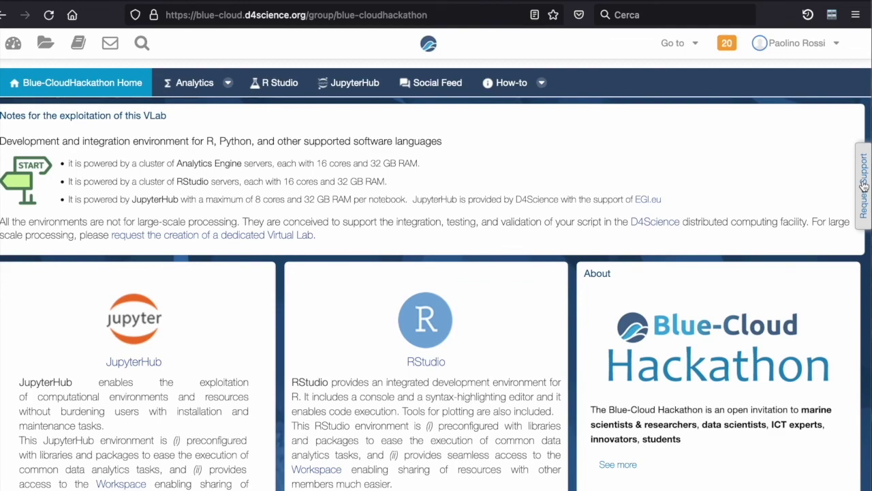
# - Start a support request from the Hackathon lab as a new Blue-Cloud Support issue with the tracker set to Support
pyautogui.click(863, 185)
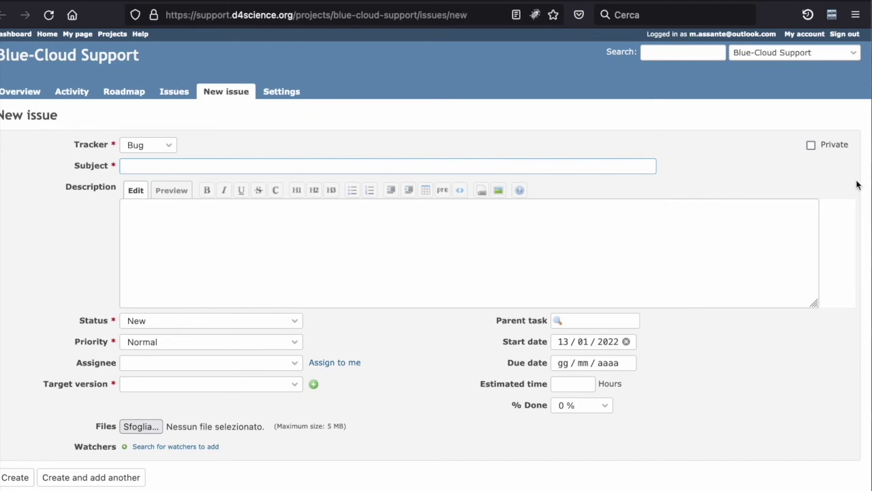
pyautogui.click(156, 145)
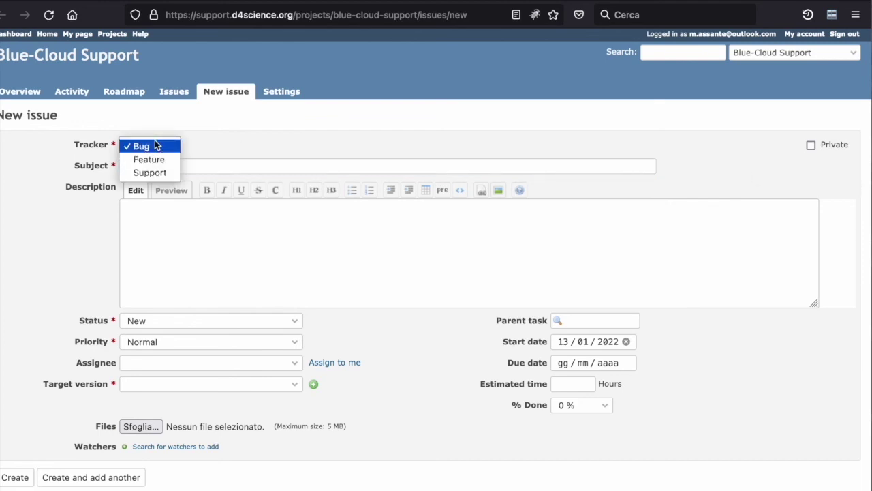
pyautogui.click(155, 174)
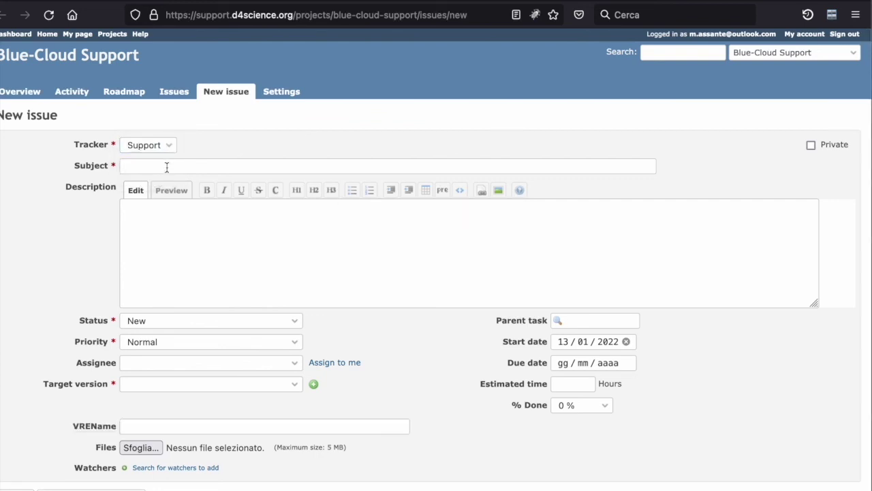
pyautogui.click(167, 166)
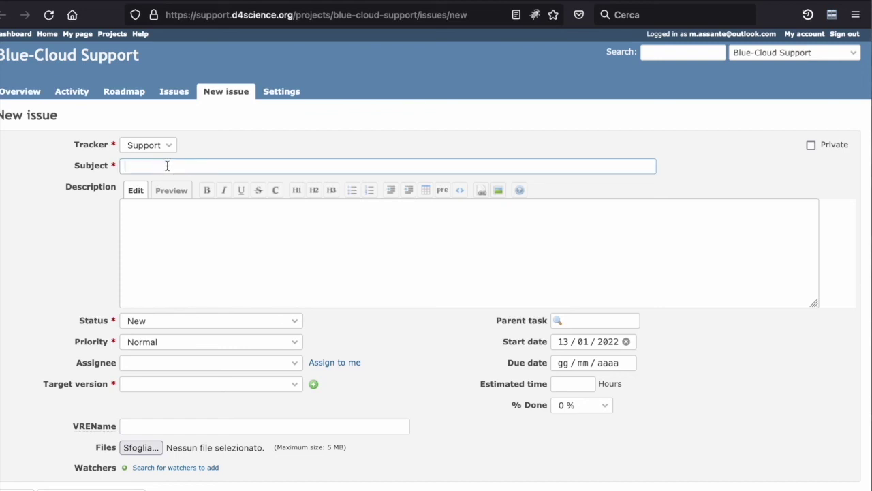
pyautogui.click(164, 201)
pyautogui.scroll(-1, 166, 202)
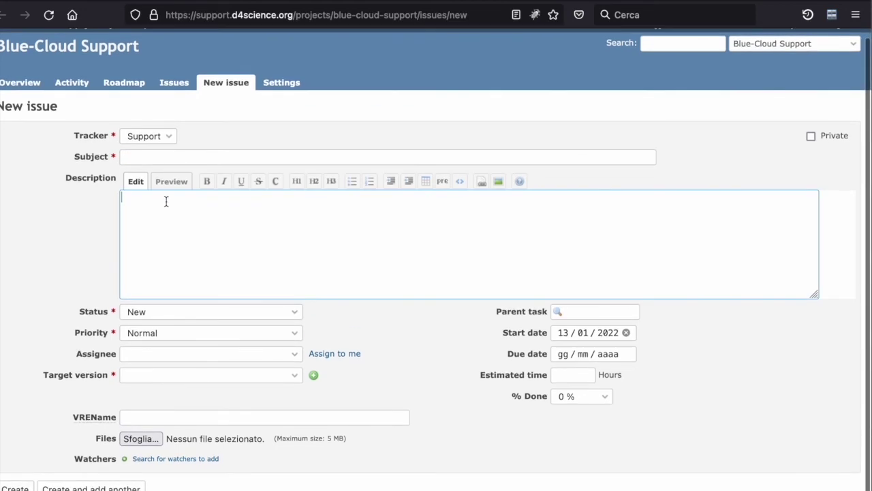